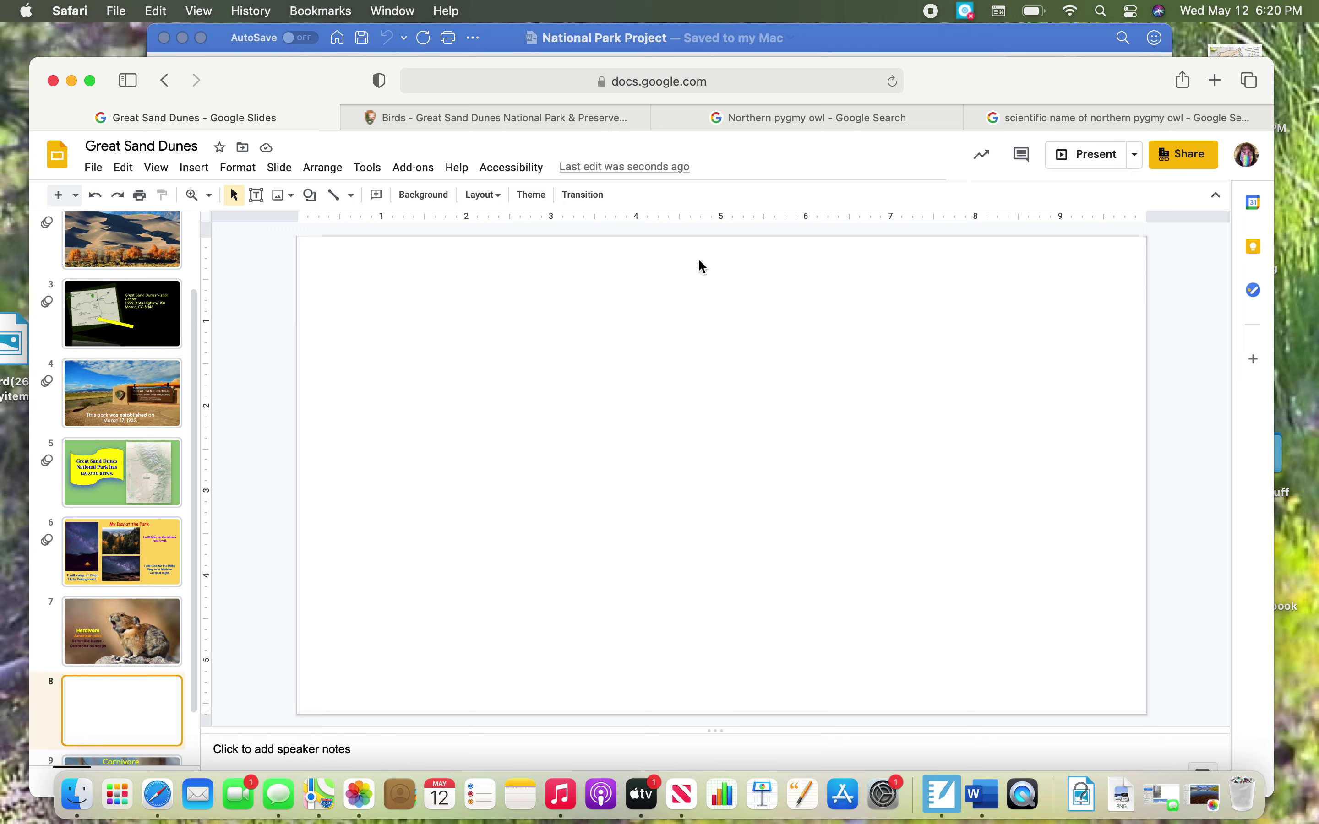
Bring the National Park Project instructions forward to read the slide 8 carnivore requirements
left_click(899, 39)
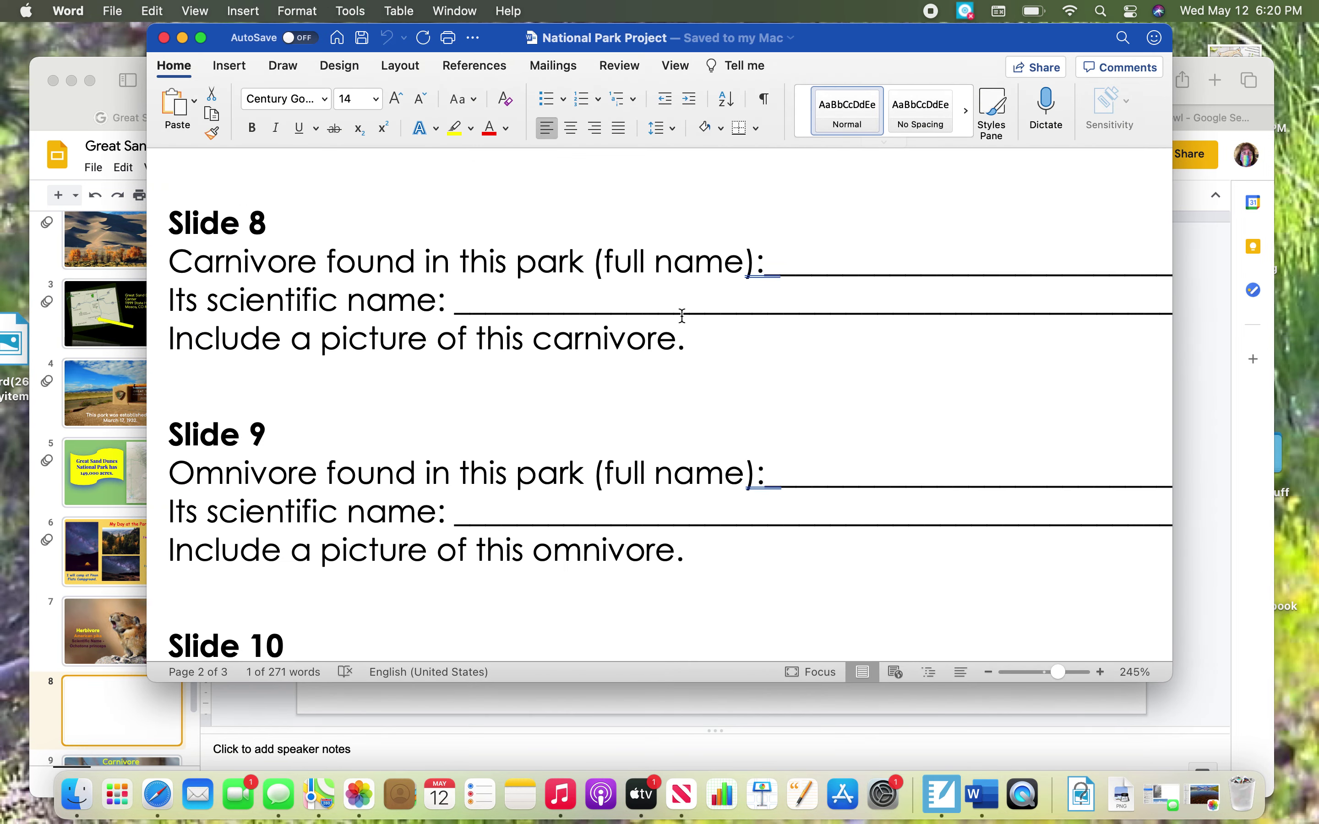
scroll(550, 320, "up", 3)
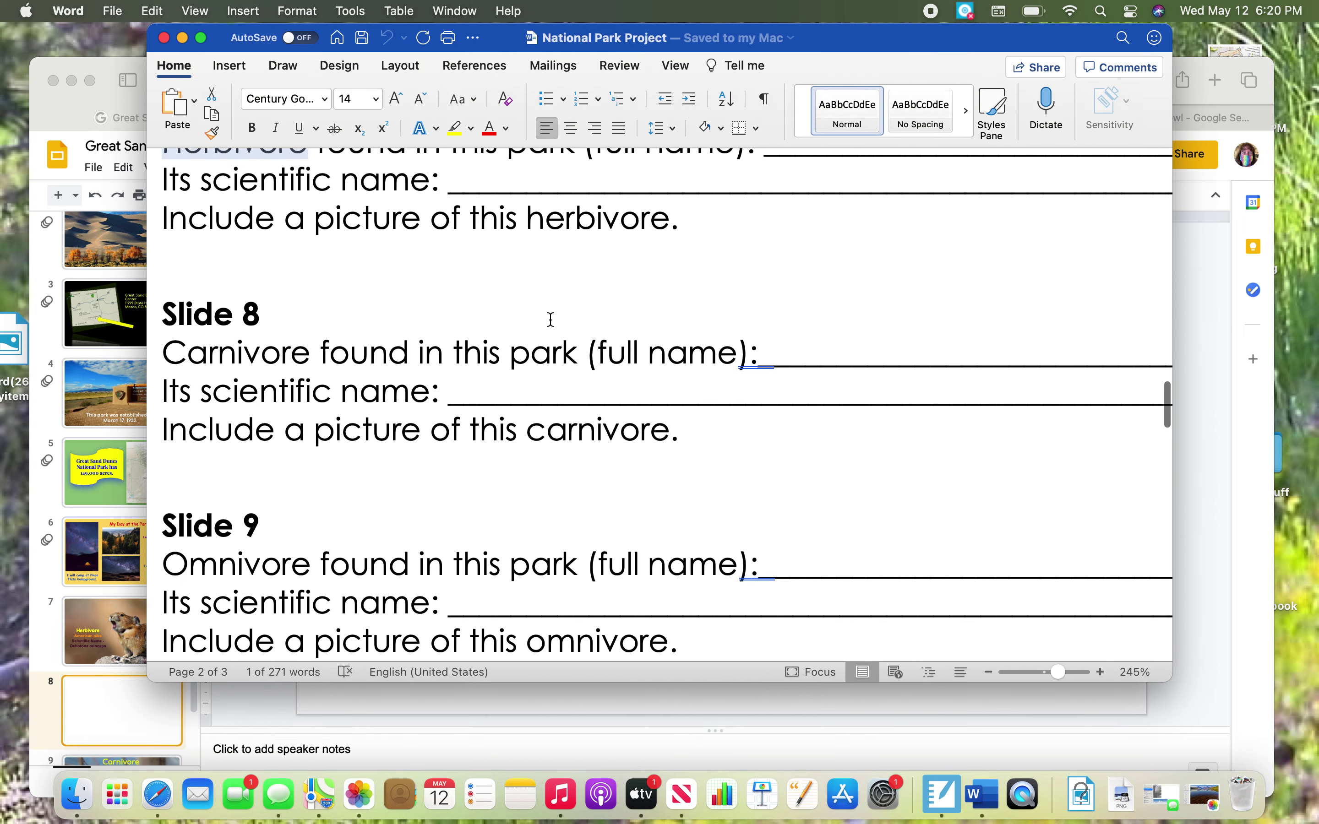
scroll(551, 320, "down", 1)
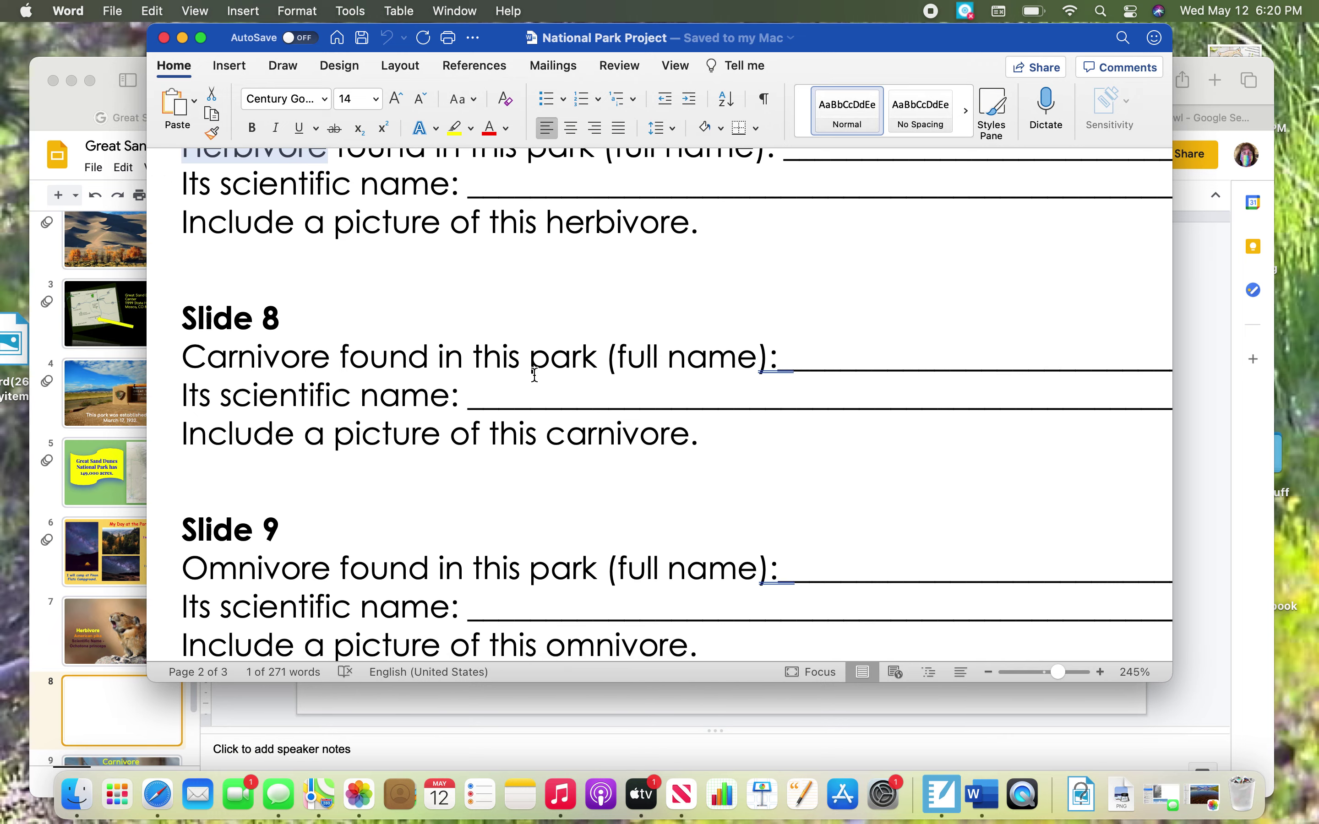
scroll(534, 375, "up", 1)
scroll(534, 375, "up", 3)
scroll(534, 375, "down", 3)
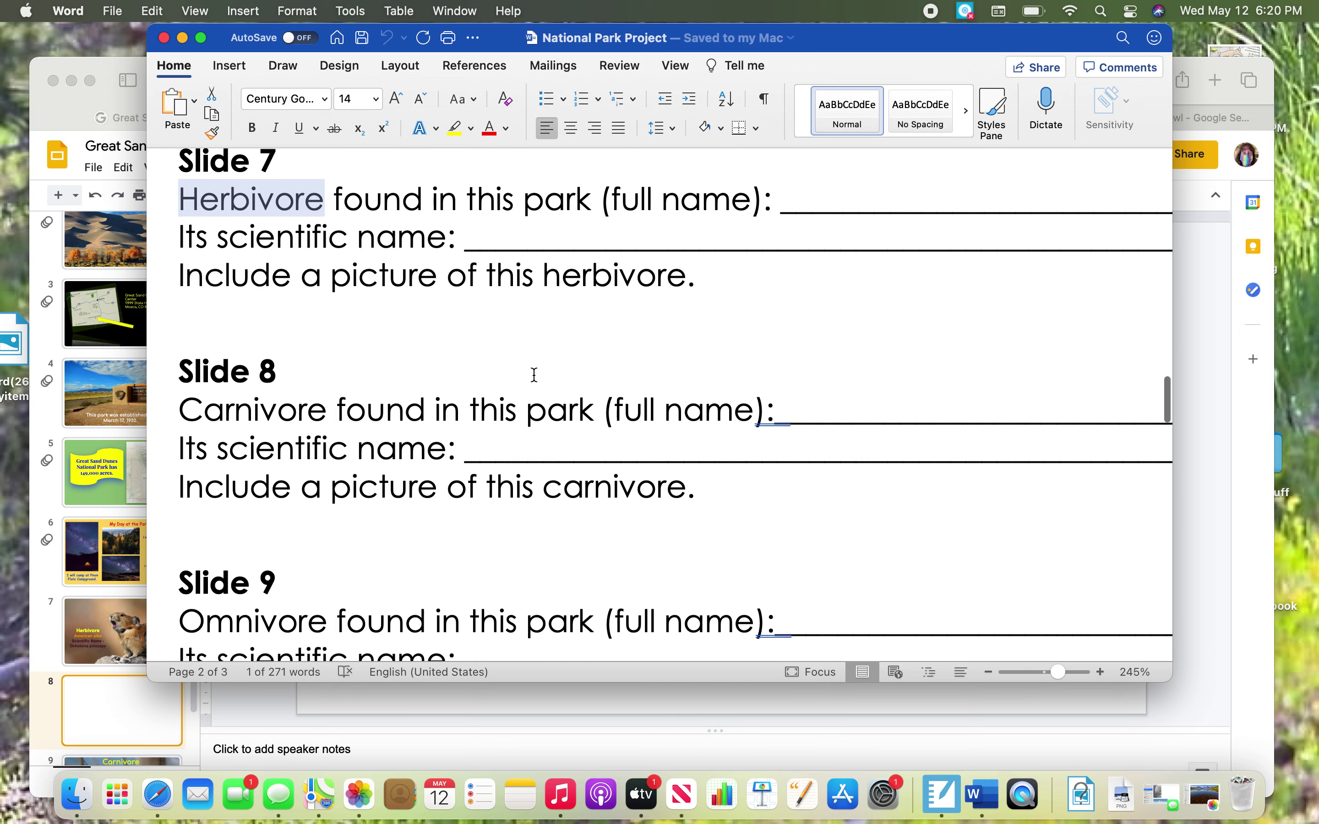
scroll(534, 375, "down", 4)
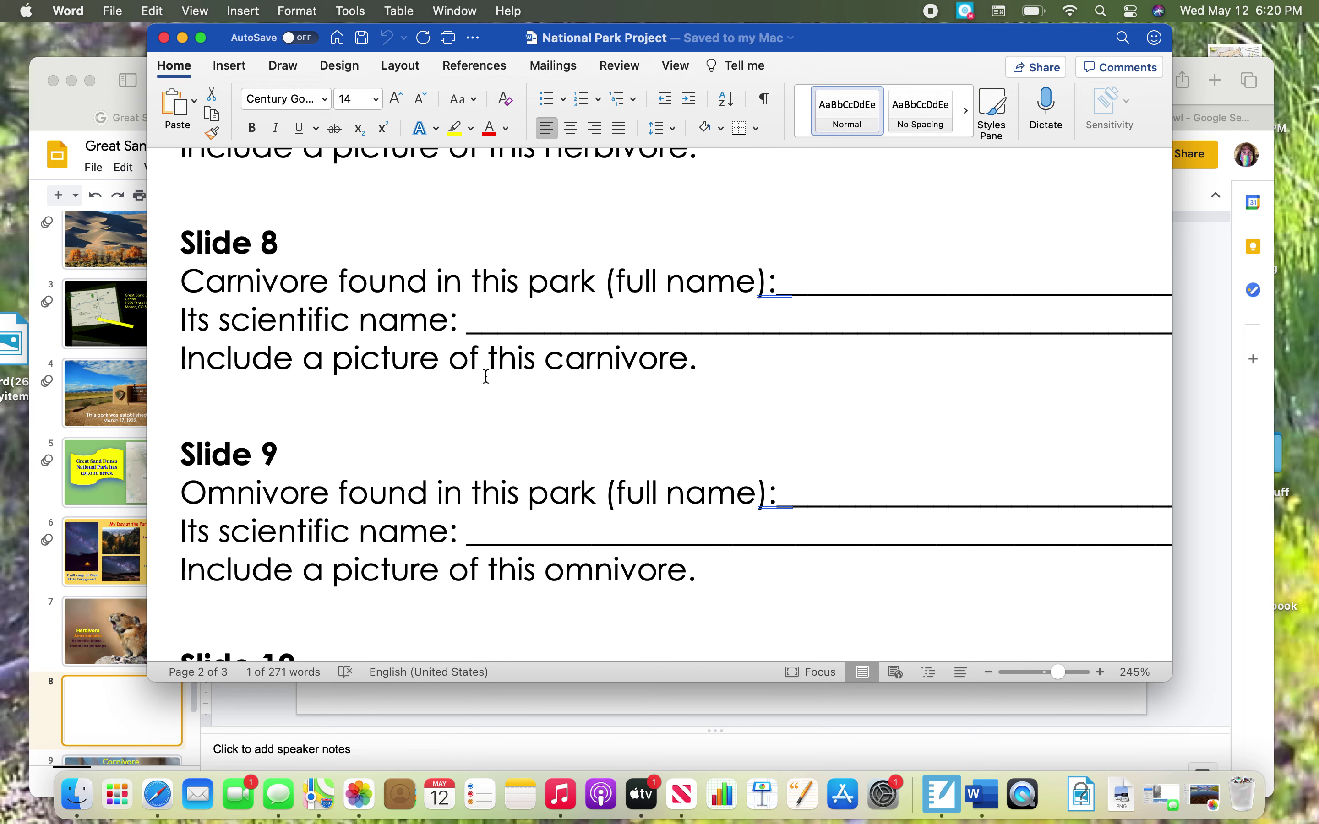
left_click(1218, 232)
View the Birds page tab, then return to the Great Sand Dunes park home page
left_click(517, 115)
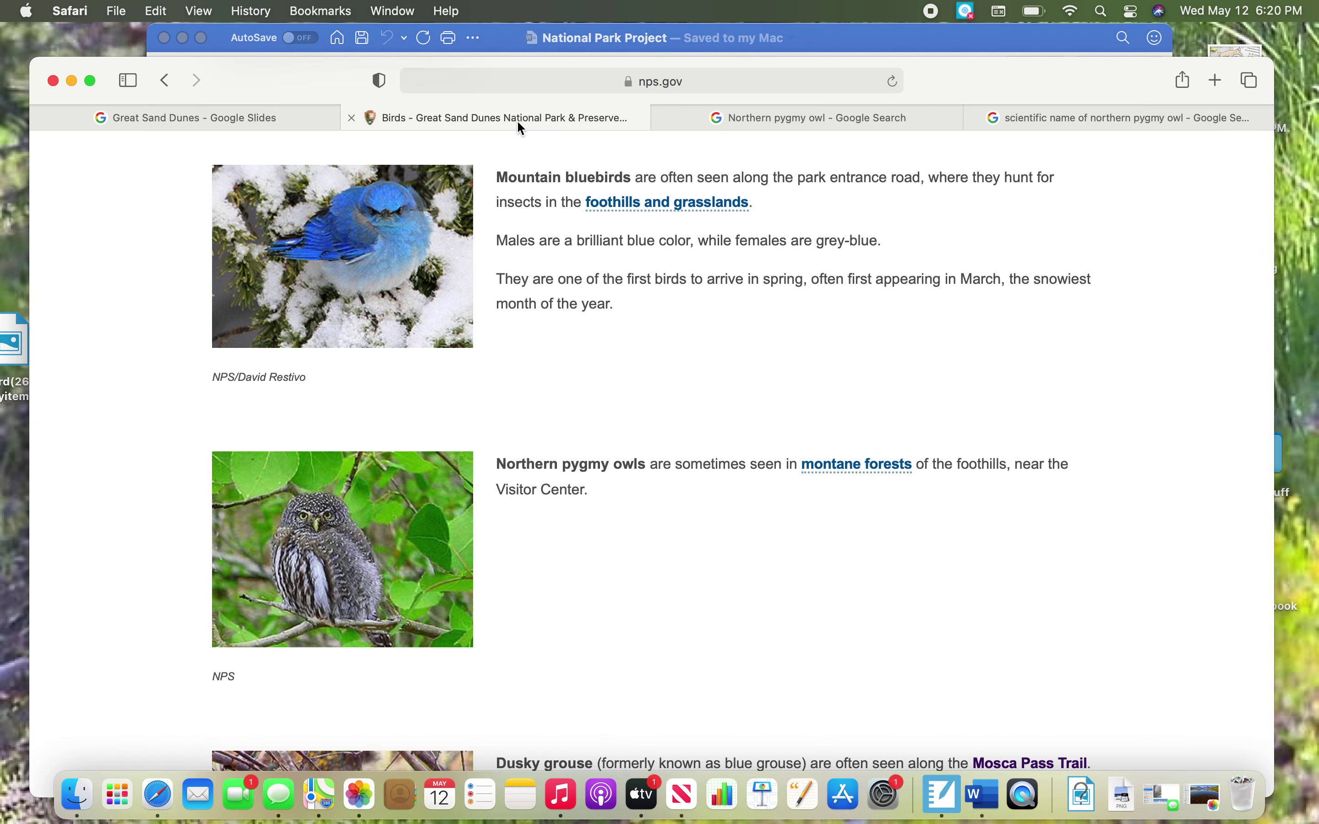
scroll(506, 256, "up", 20)
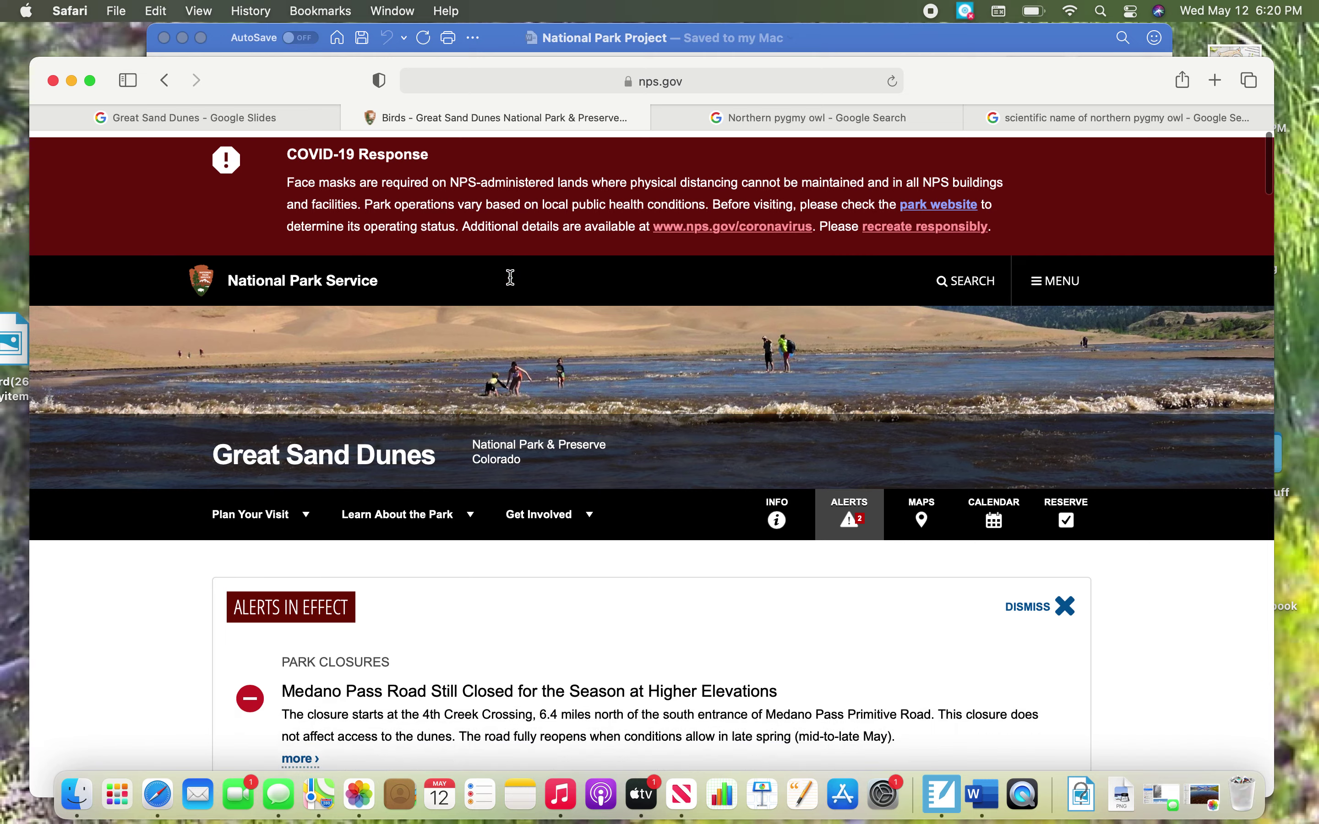
left_click(165, 81)
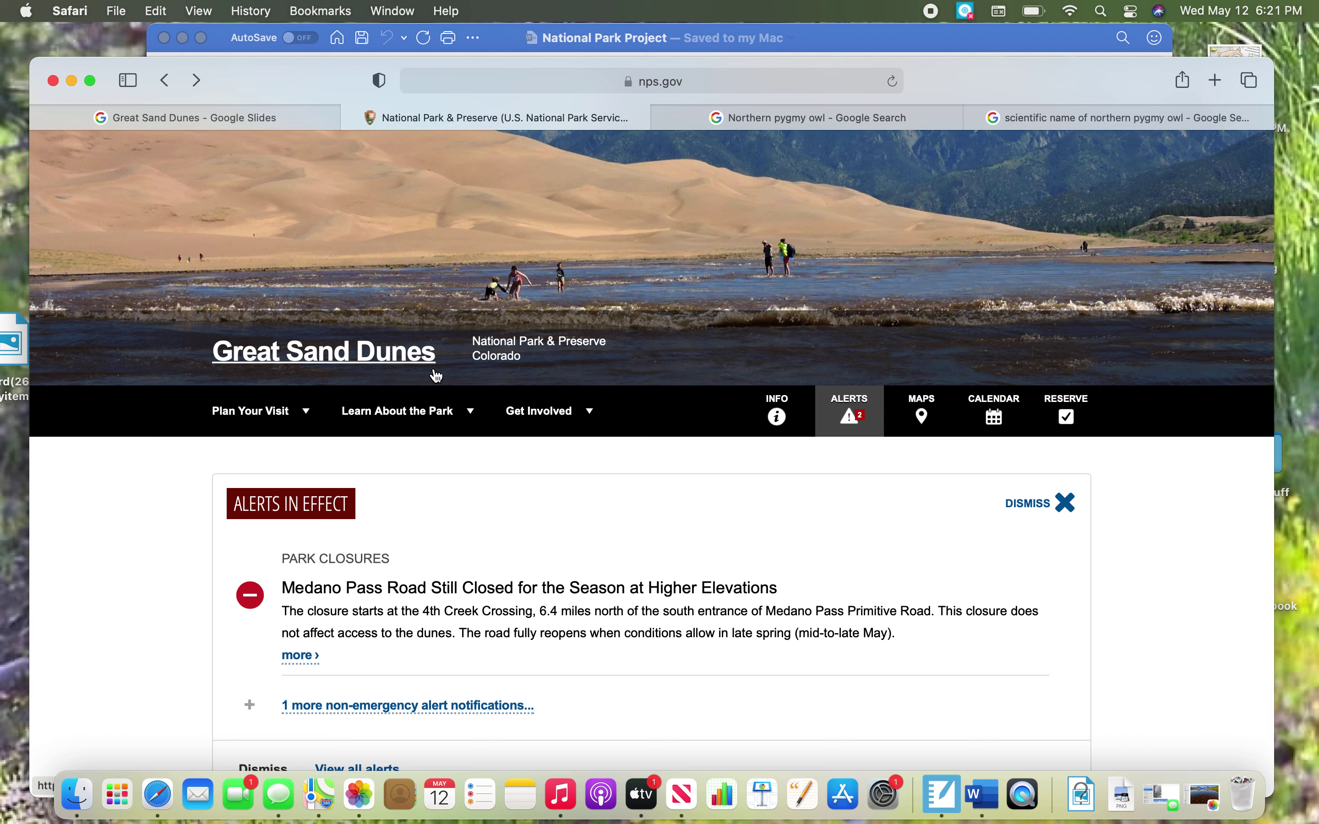
Navigate Learn About the Park > Nature > Animals to reach the park's Birds page
left_click(444, 415)
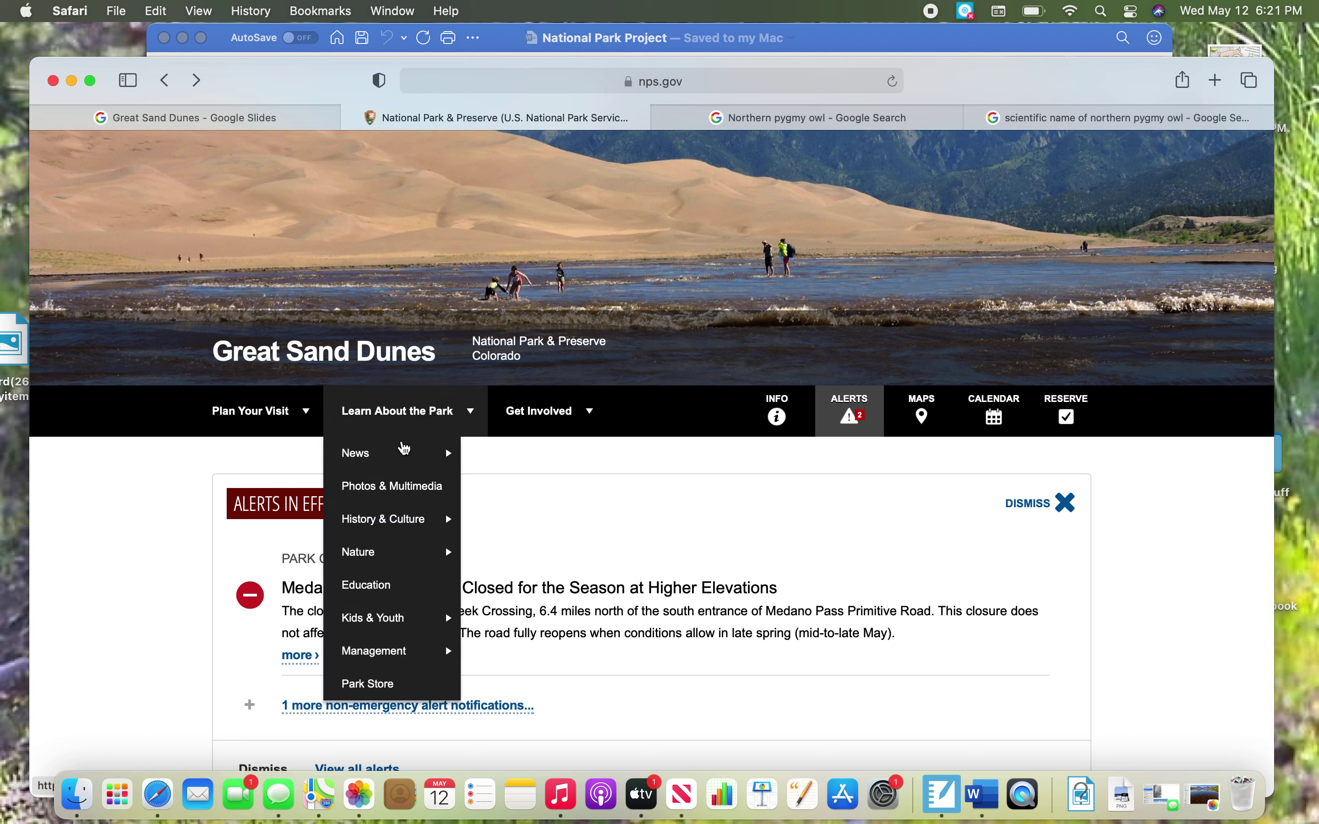
mouse_move(378, 557)
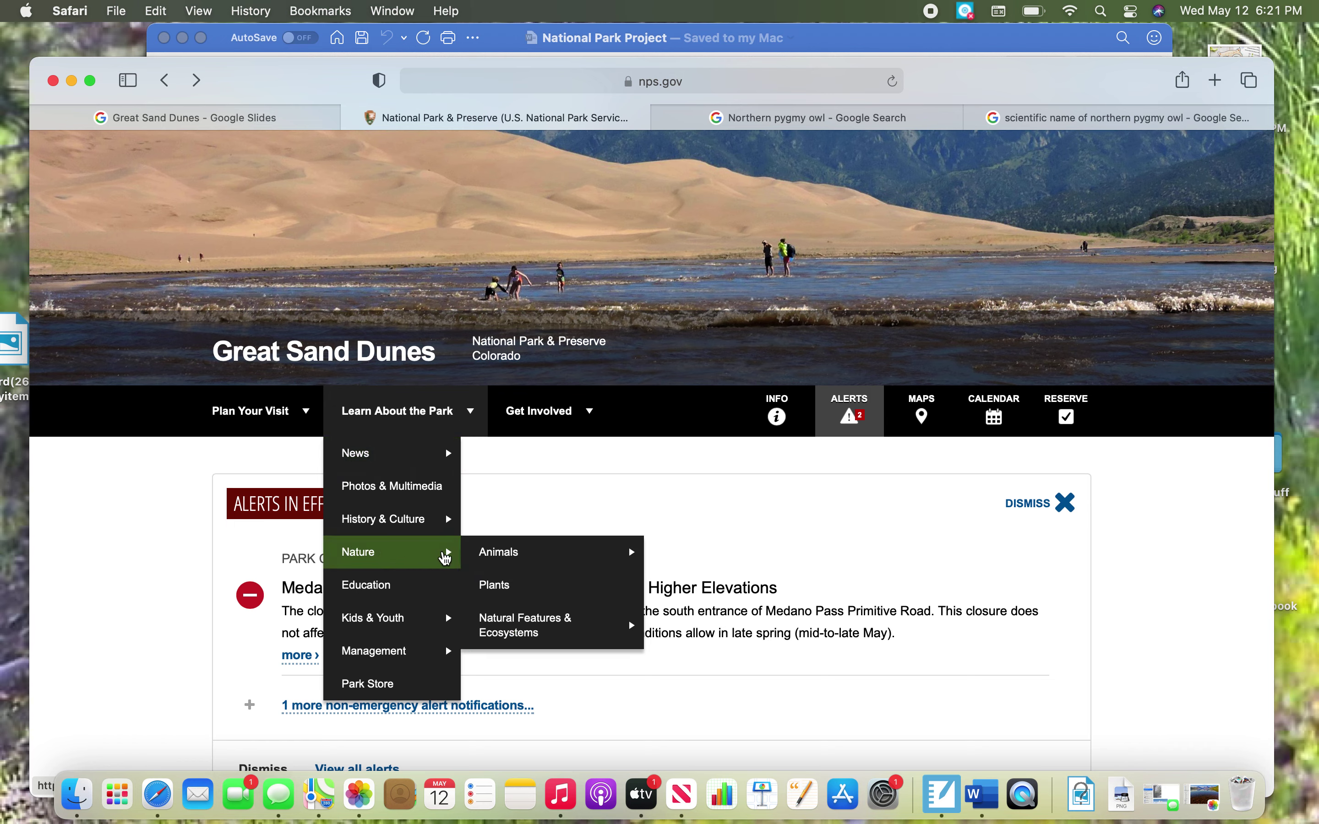
mouse_move(490, 555)
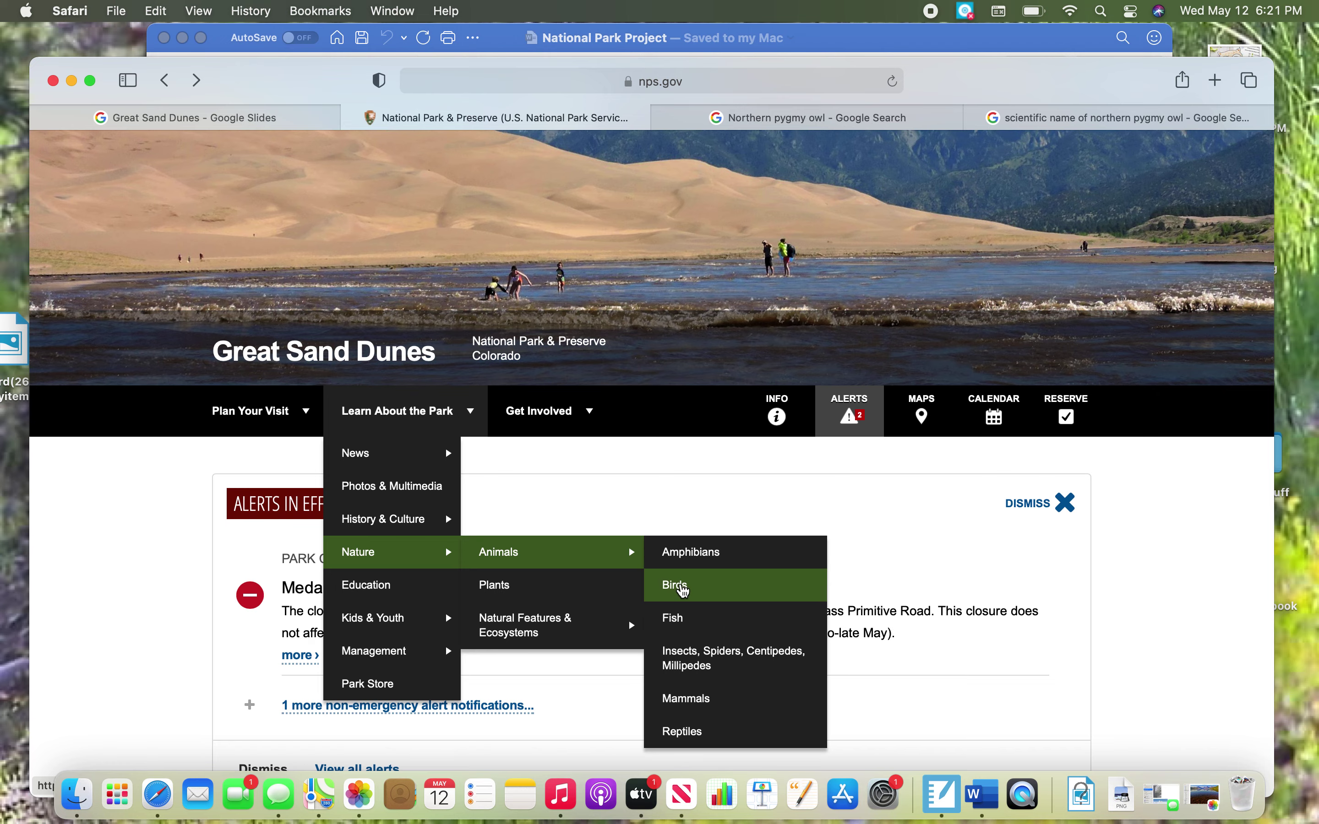
left_click(682, 587)
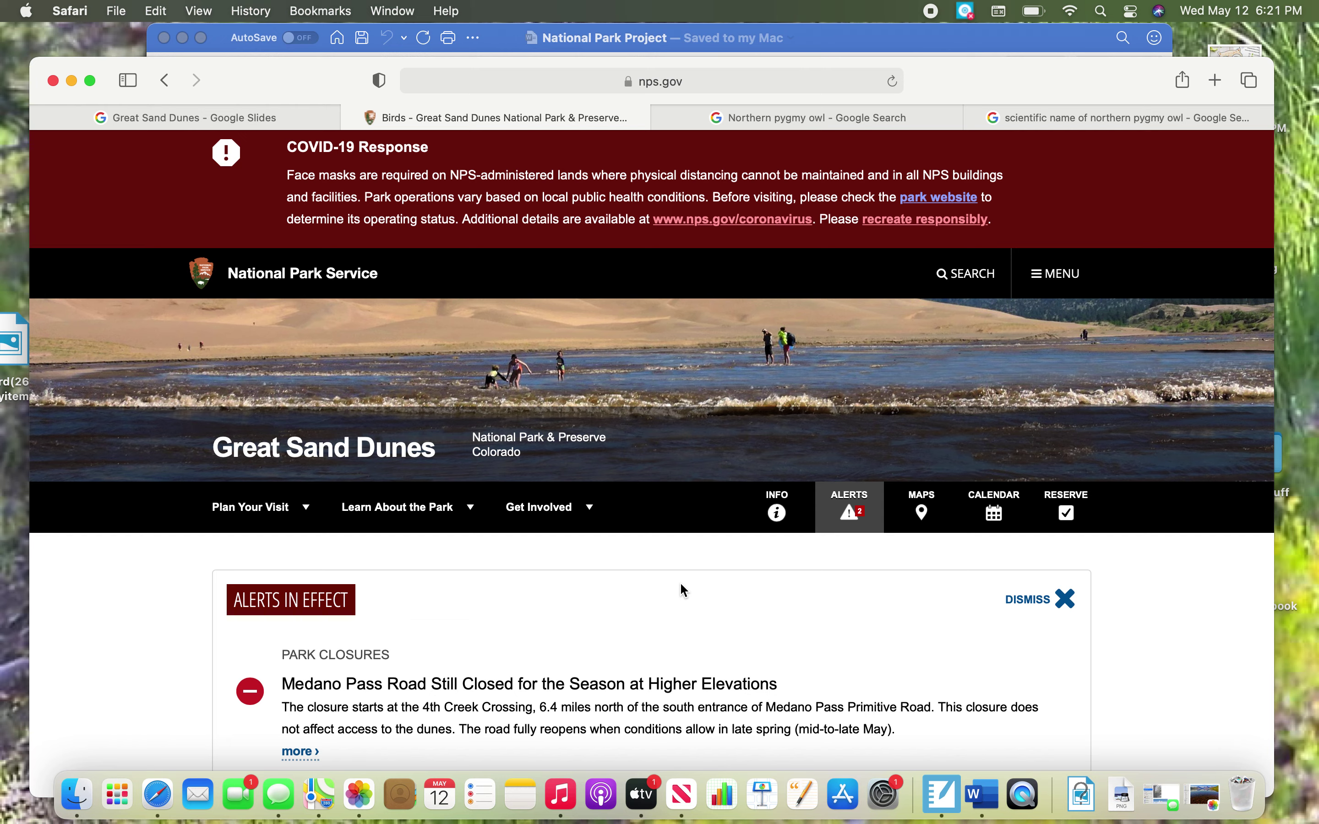
Scroll the Birds page down to the Northern pygmy owls entry and its owl photo
scroll(680, 581, "down", 10)
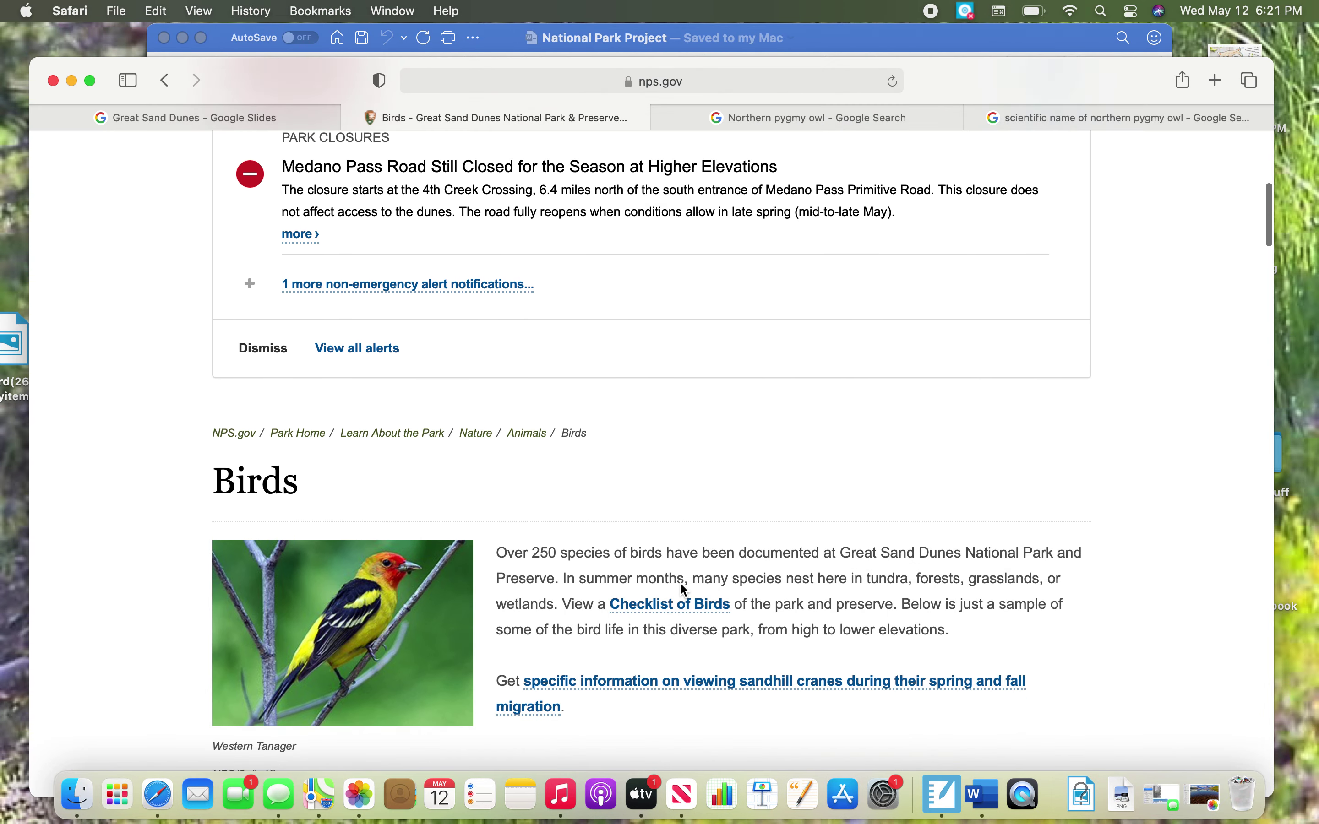
scroll(680, 581, "down", 6)
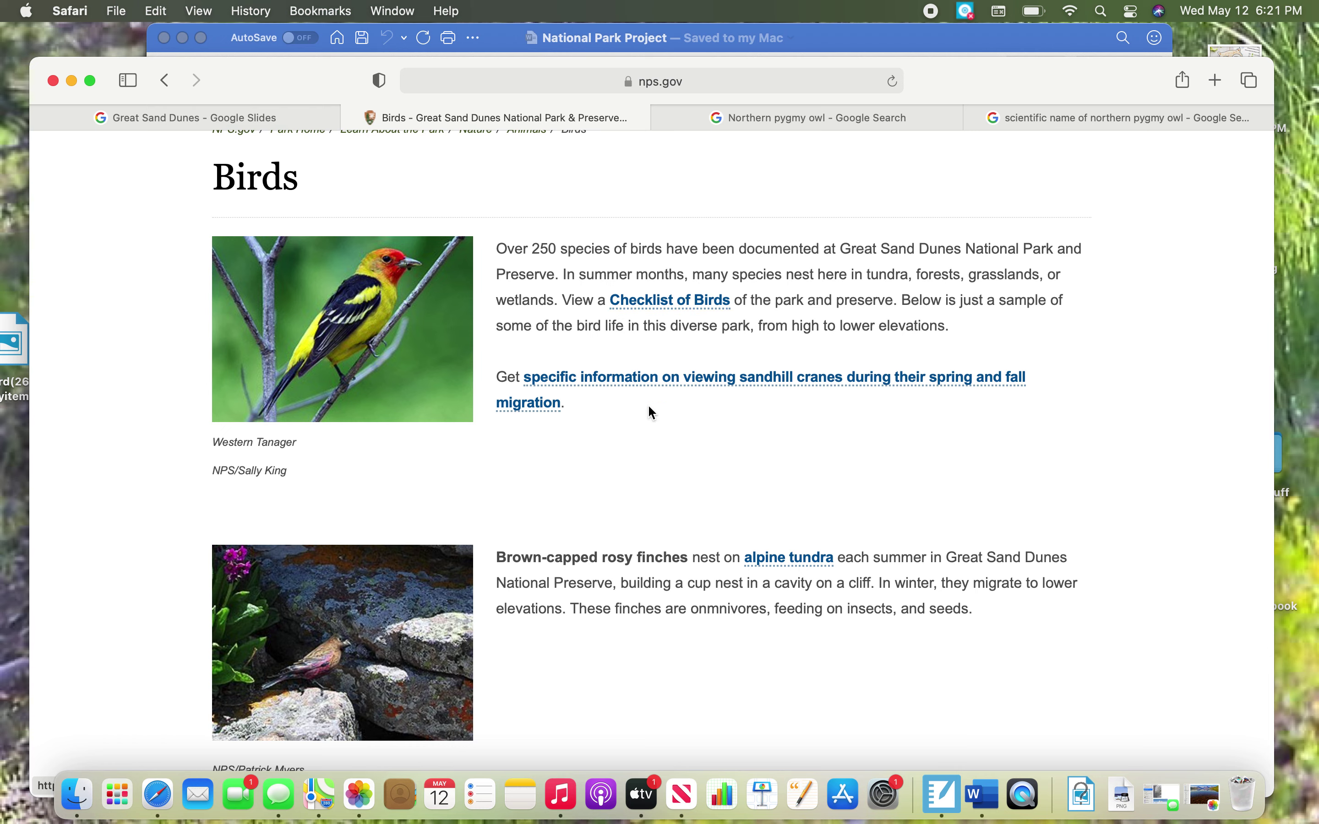
scroll(612, 480, "down", 1)
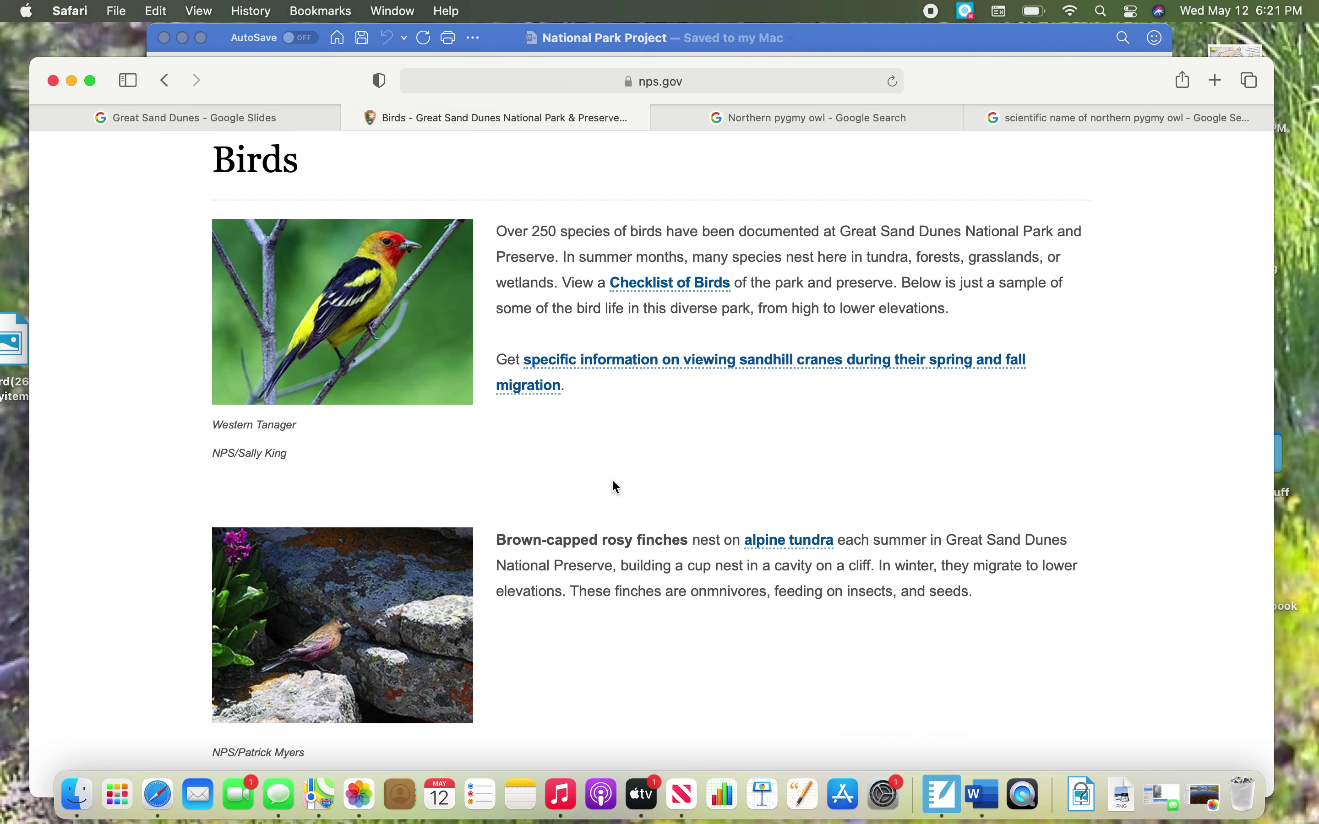
scroll(612, 480, "down", 10)
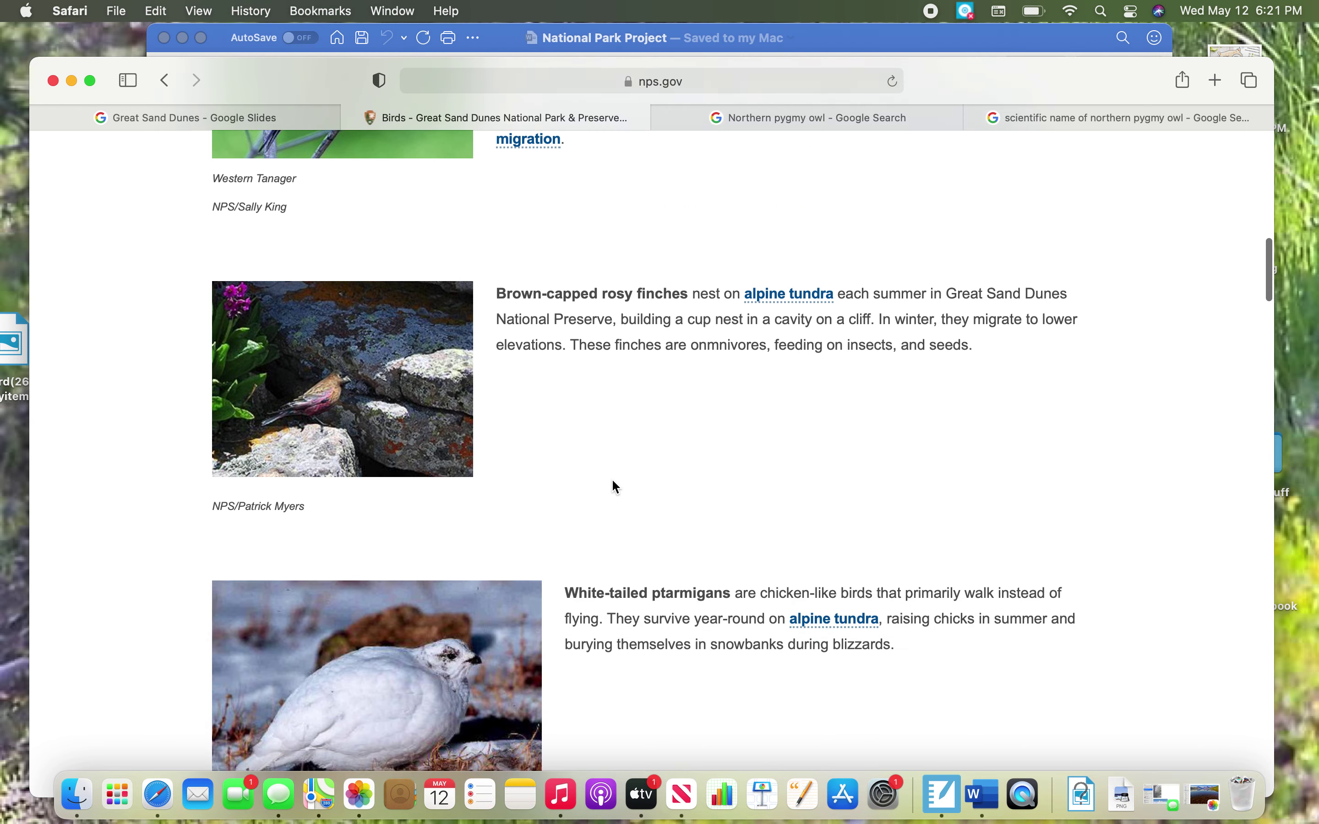
scroll(614, 483, "down", 12)
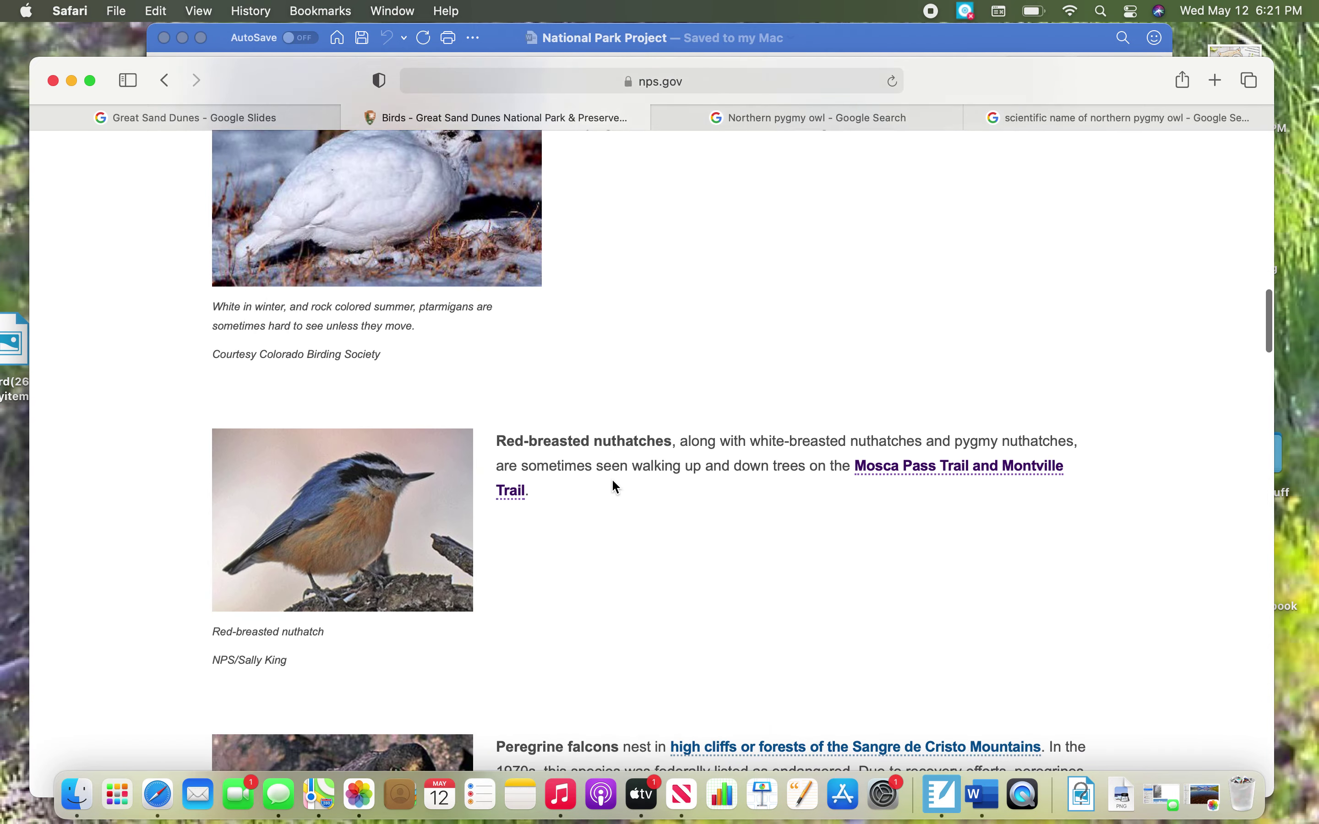
scroll(614, 486, "down", 4)
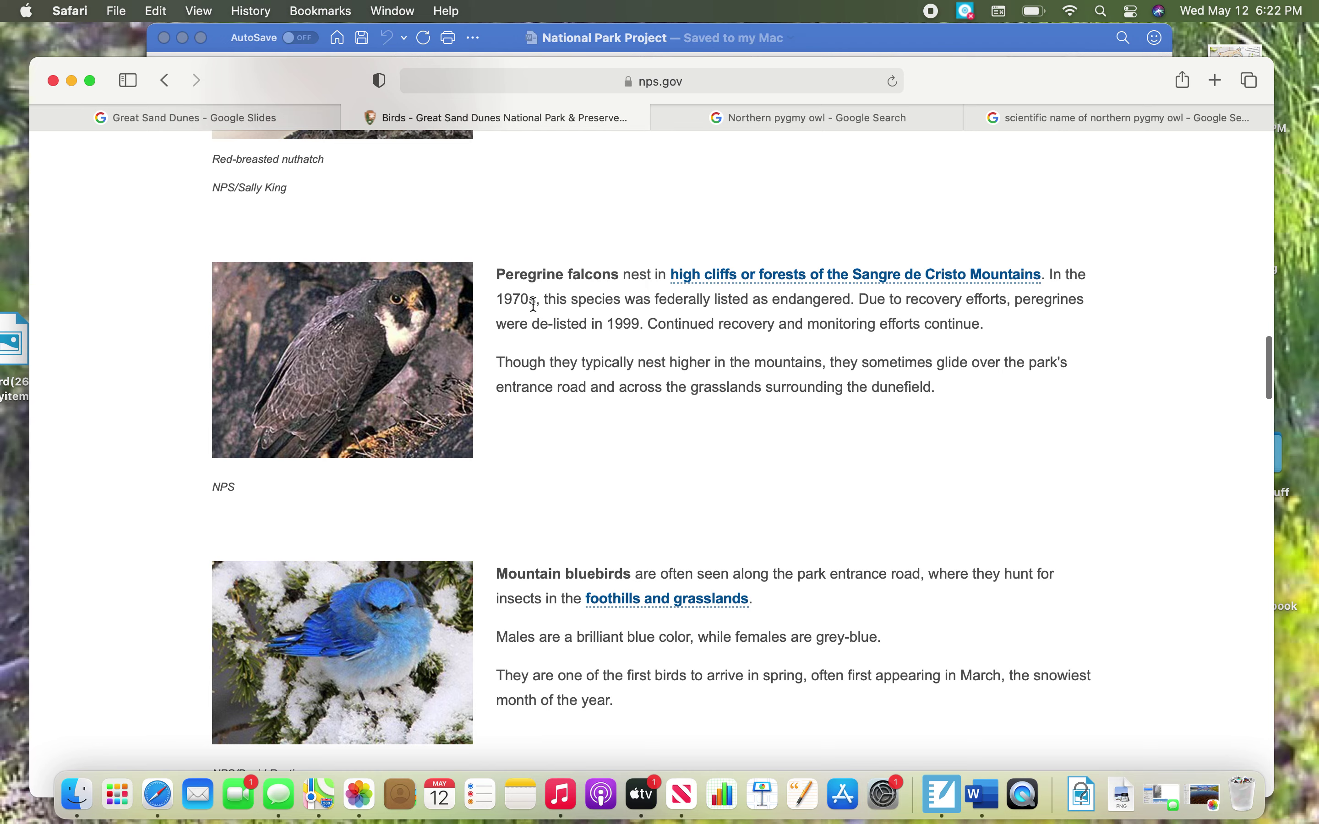
scroll(536, 466, "down", 11)
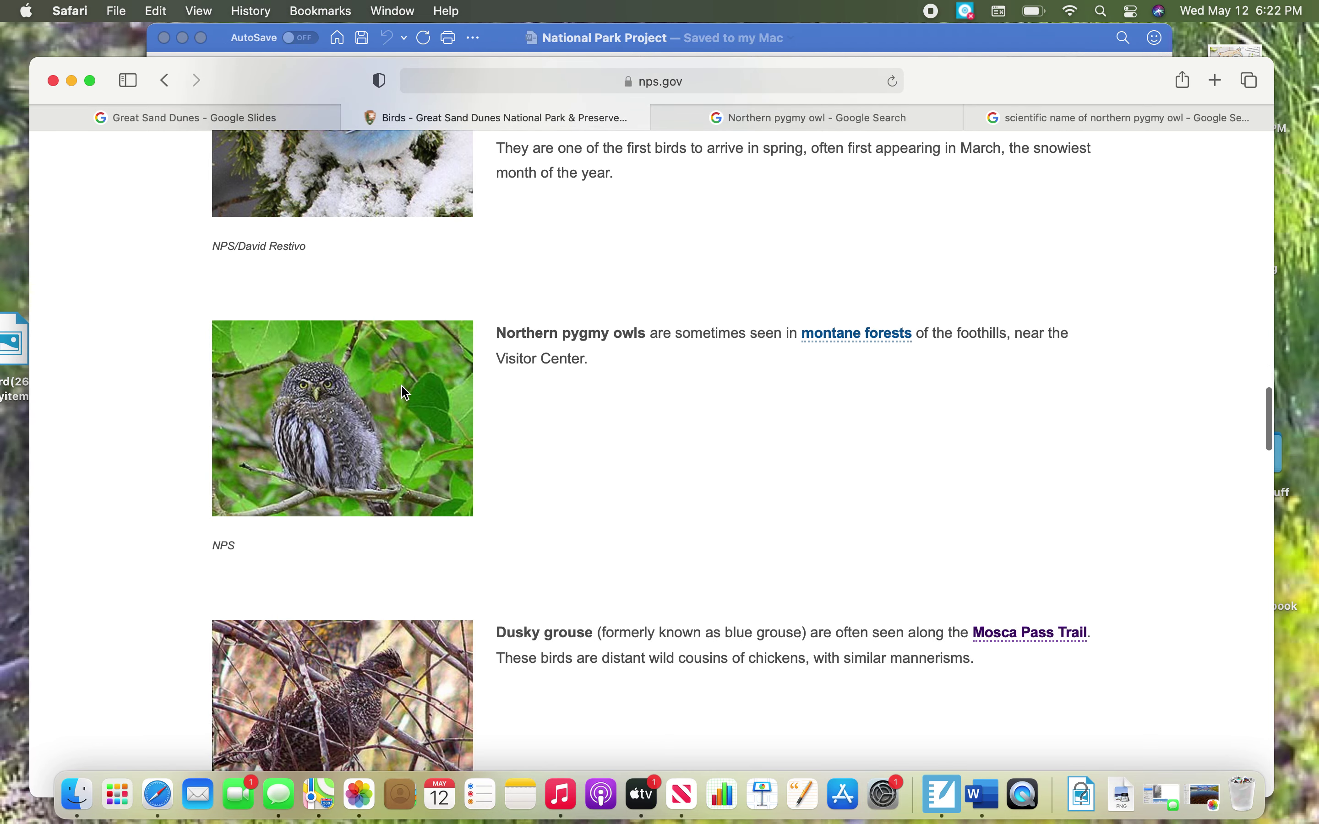
scroll(368, 392, "up", 5)
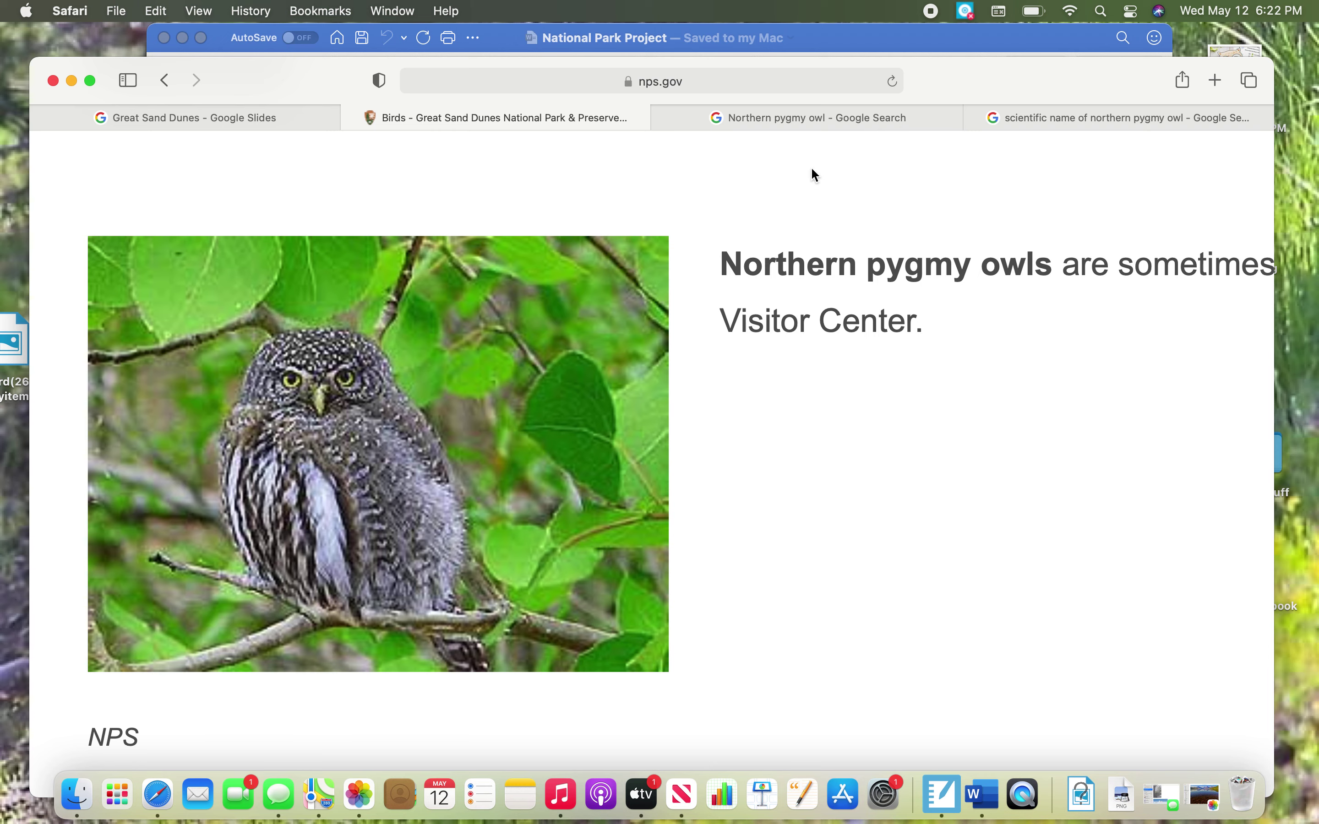
left_click(771, 120)
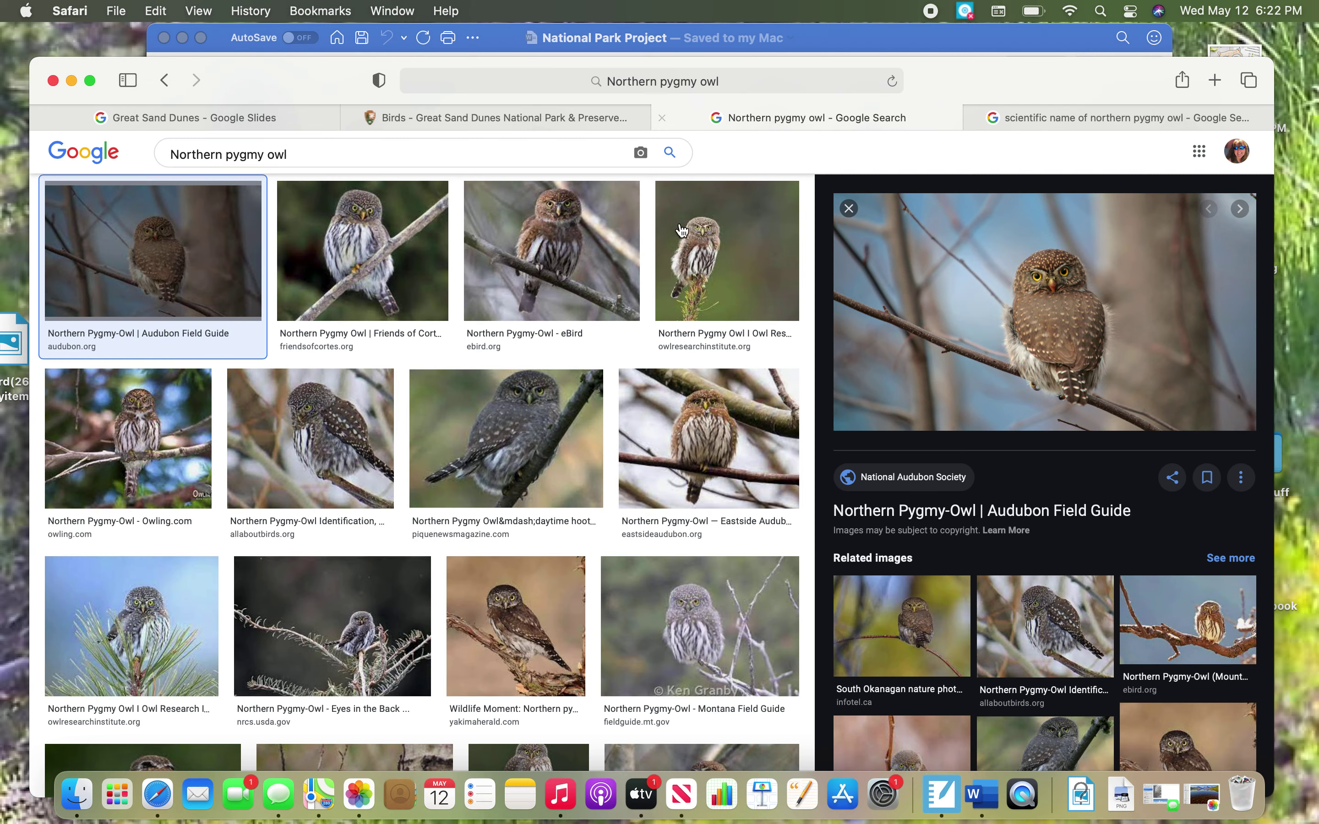
scroll(662, 286, "up", 5)
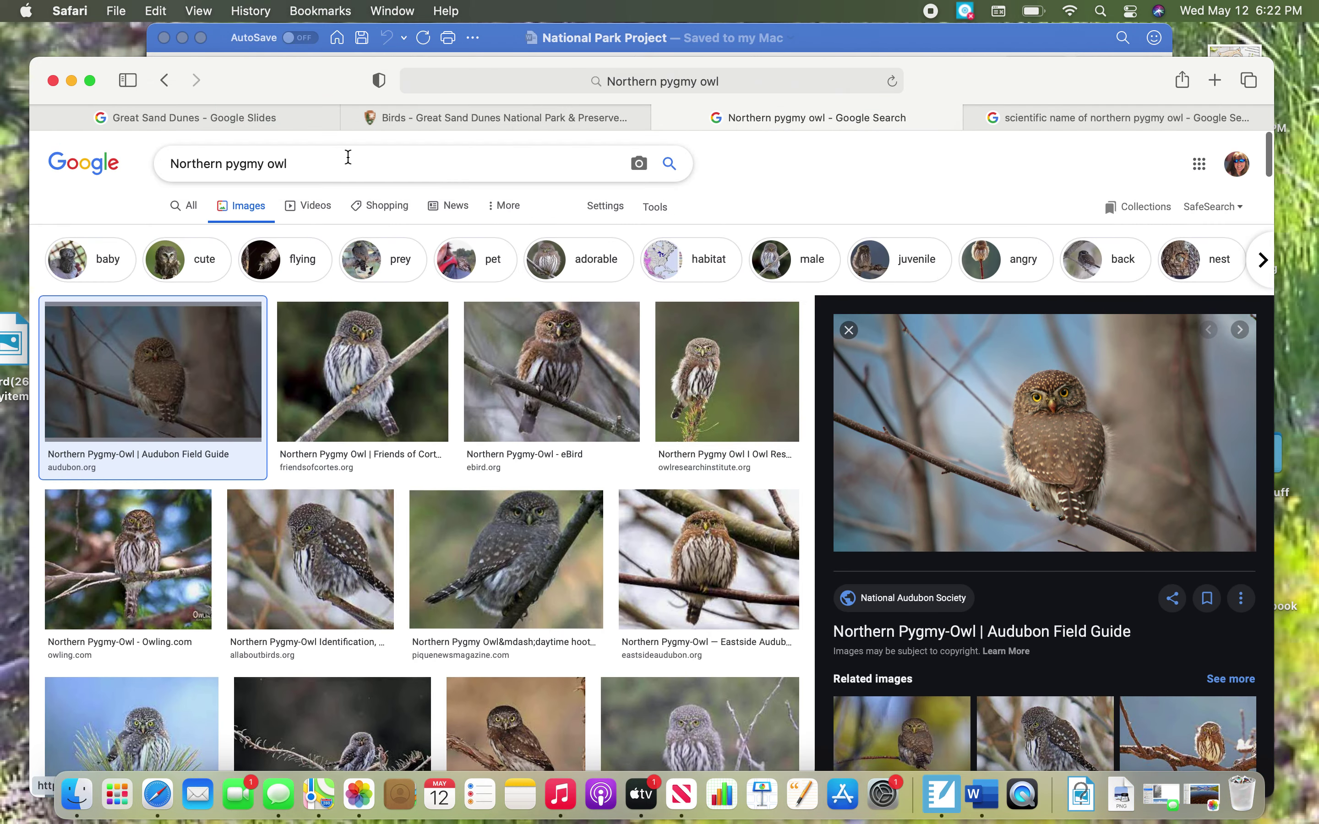
left_click(305, 165)
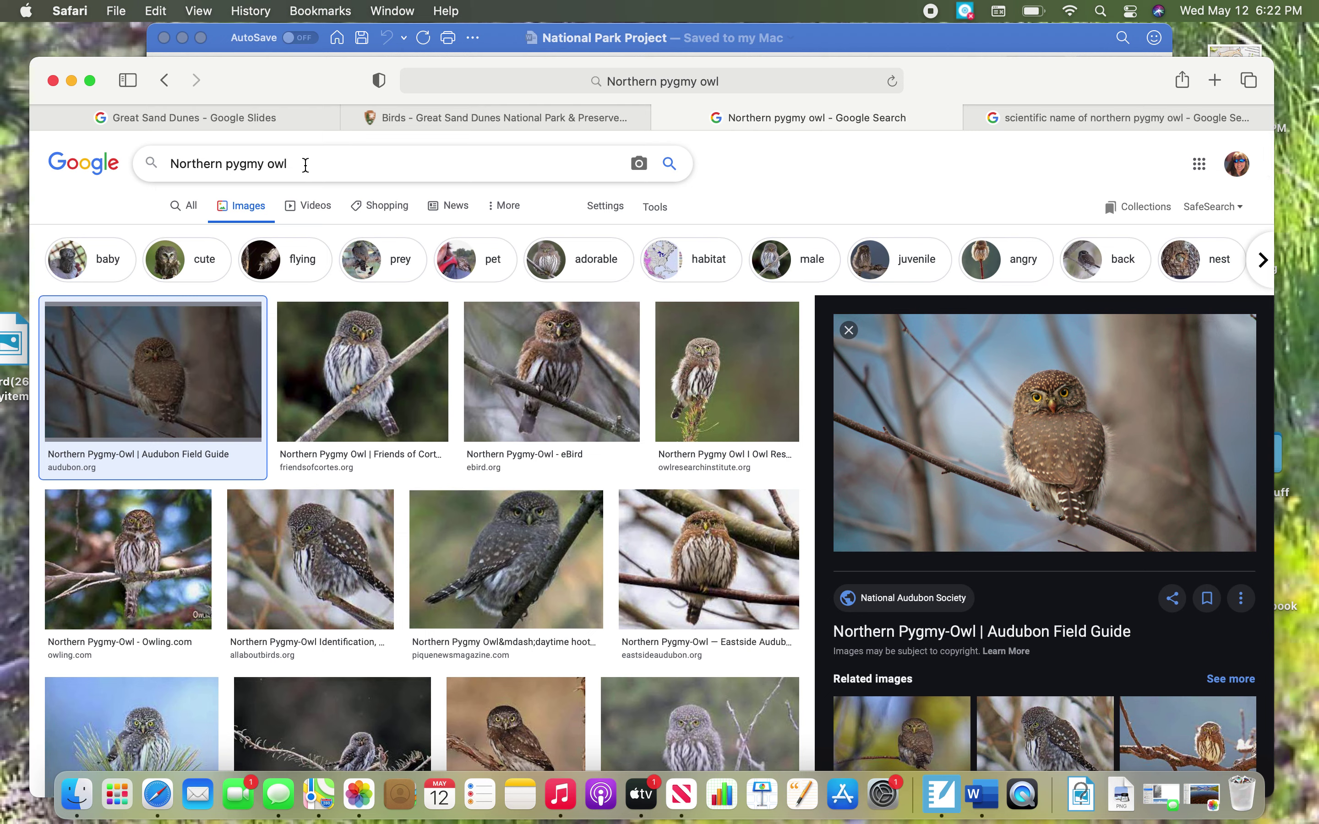
type("diet")
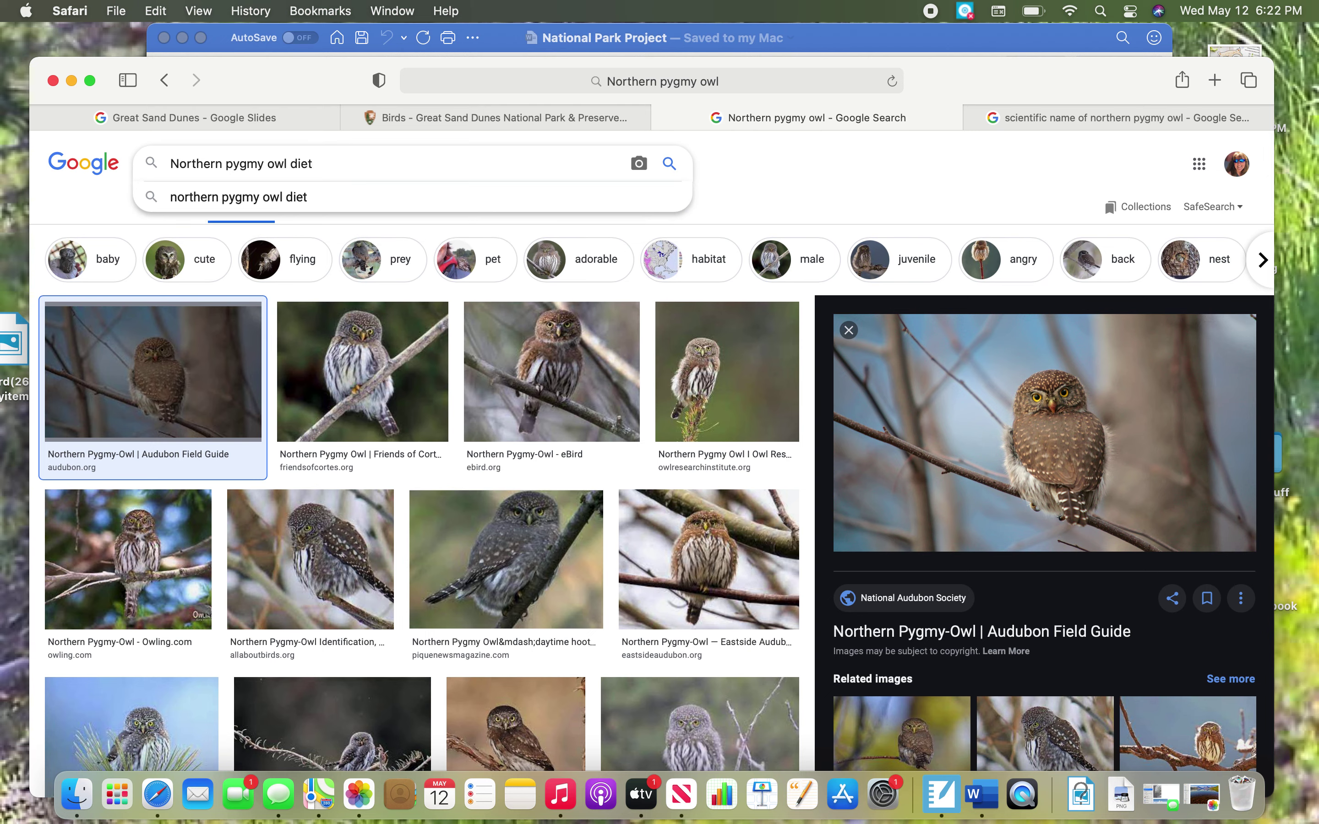
key("BackSpace")
key("BackSpace")
key("BackSpace")
key("BackSpace")
key("BackSpace")
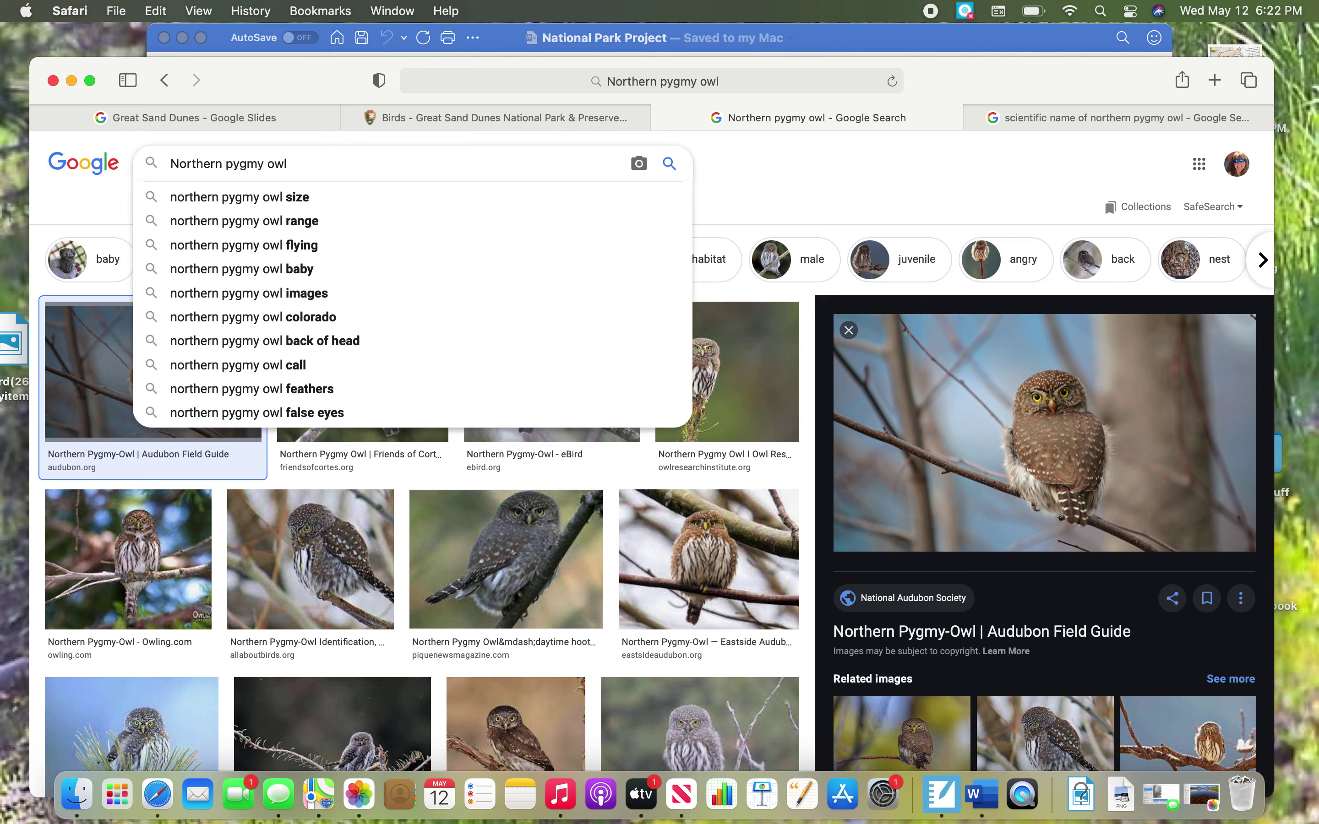
left_click(768, 173)
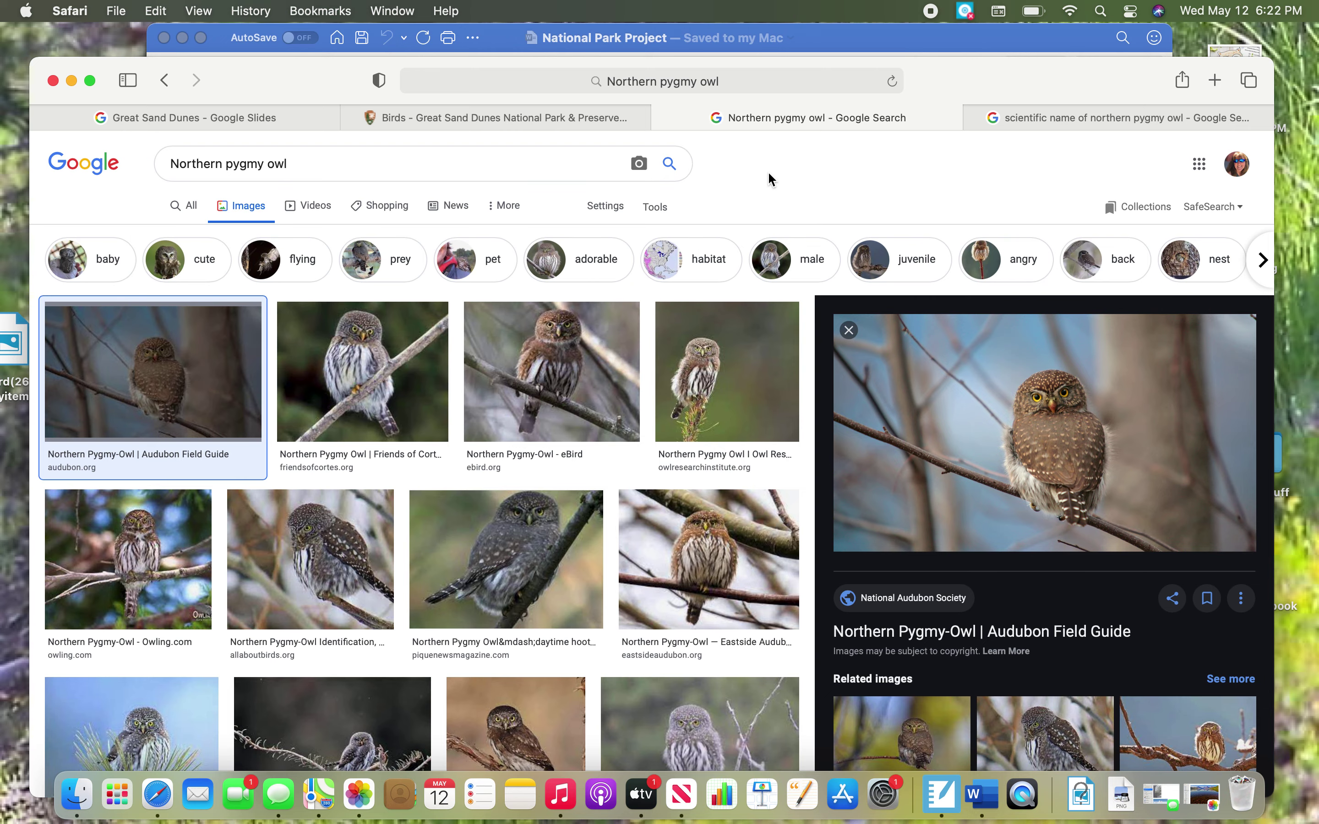
scroll(640, 500, "down", 5)
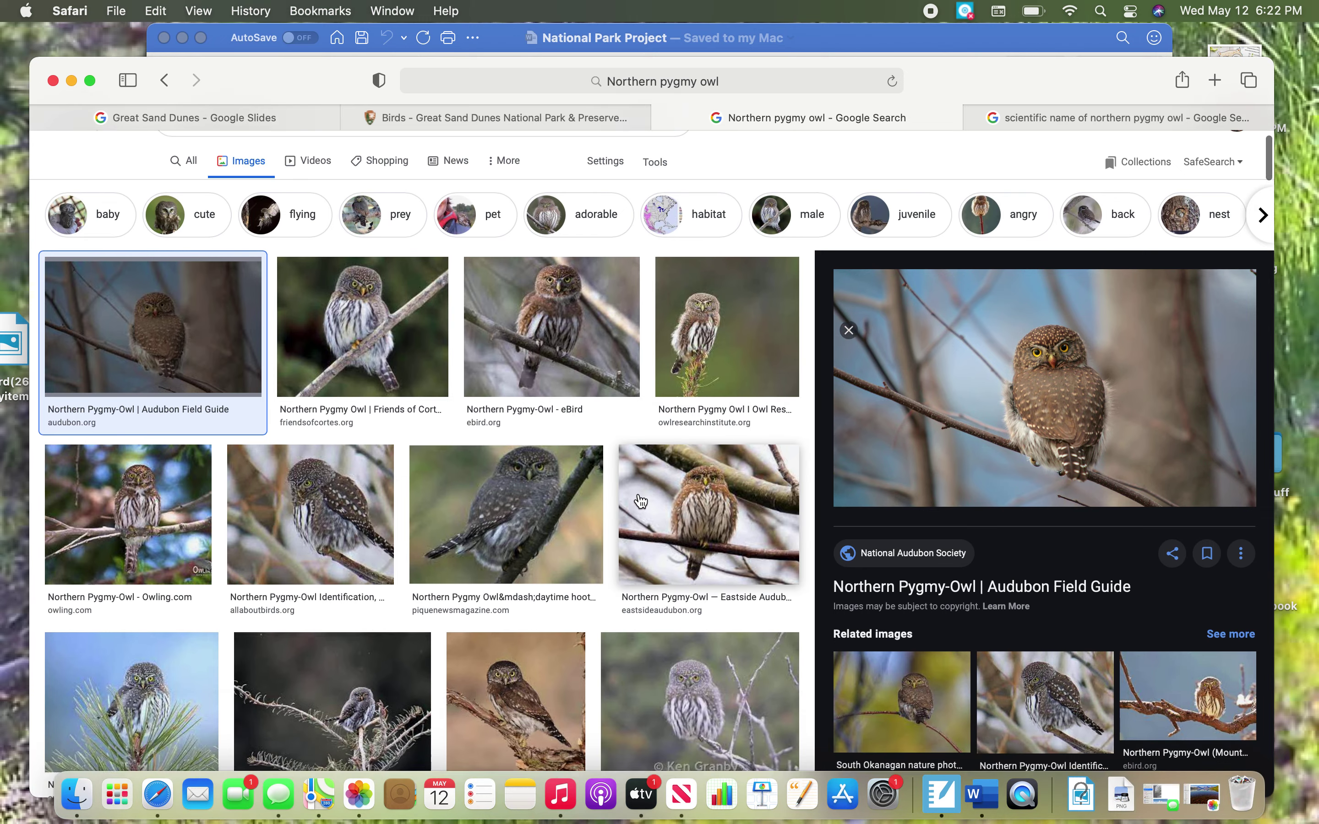
scroll(640, 500, "up", 5)
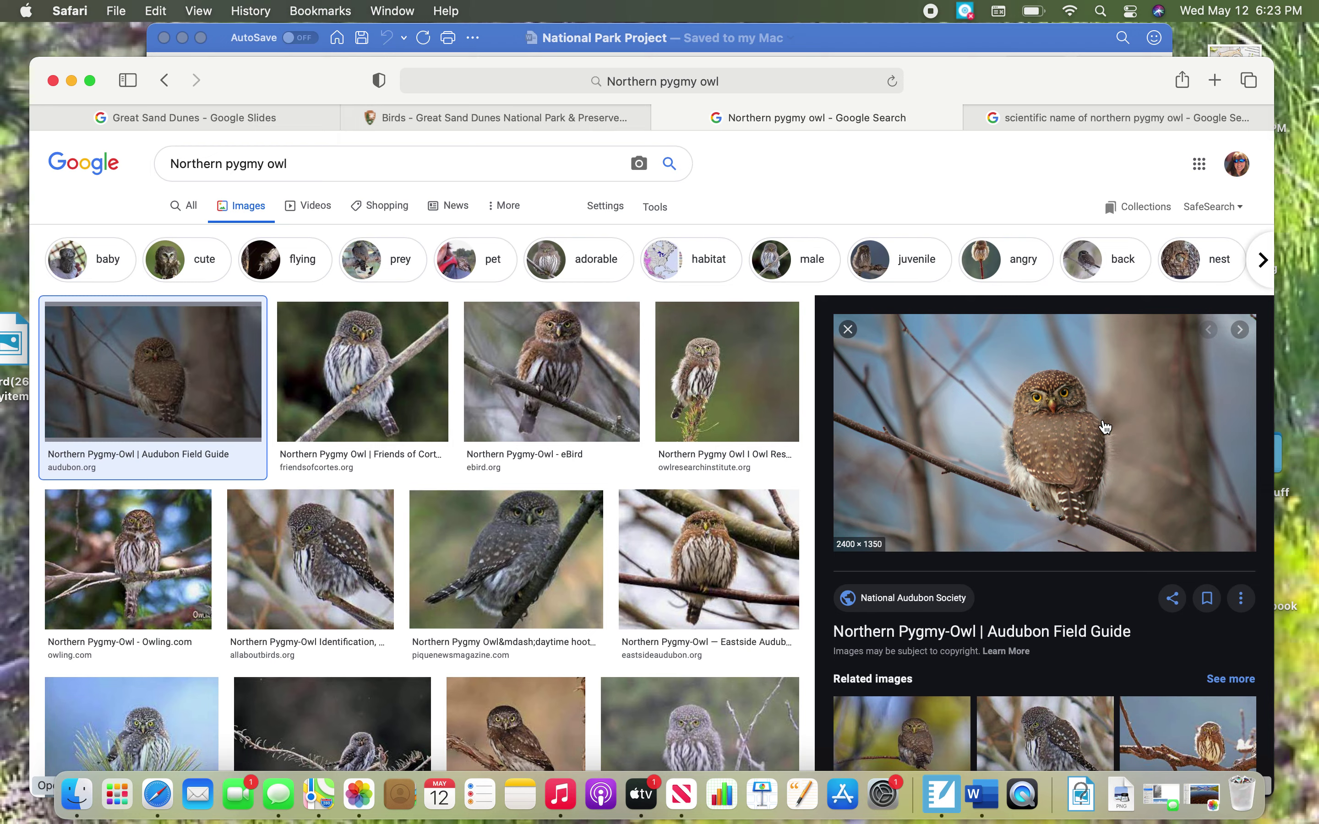
left_click(216, 119)
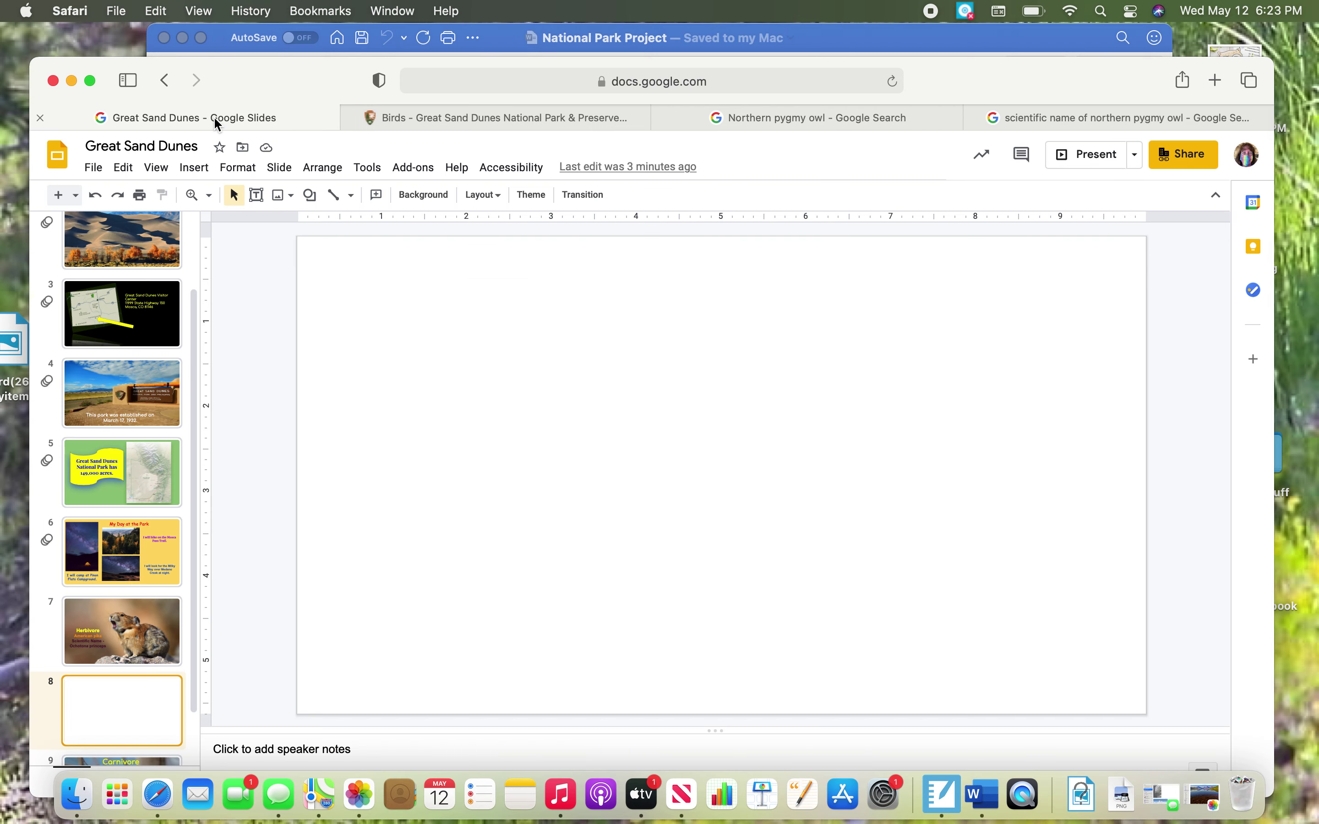
Upload owl photo file 123 as slide 8's background image
left_click(431, 197)
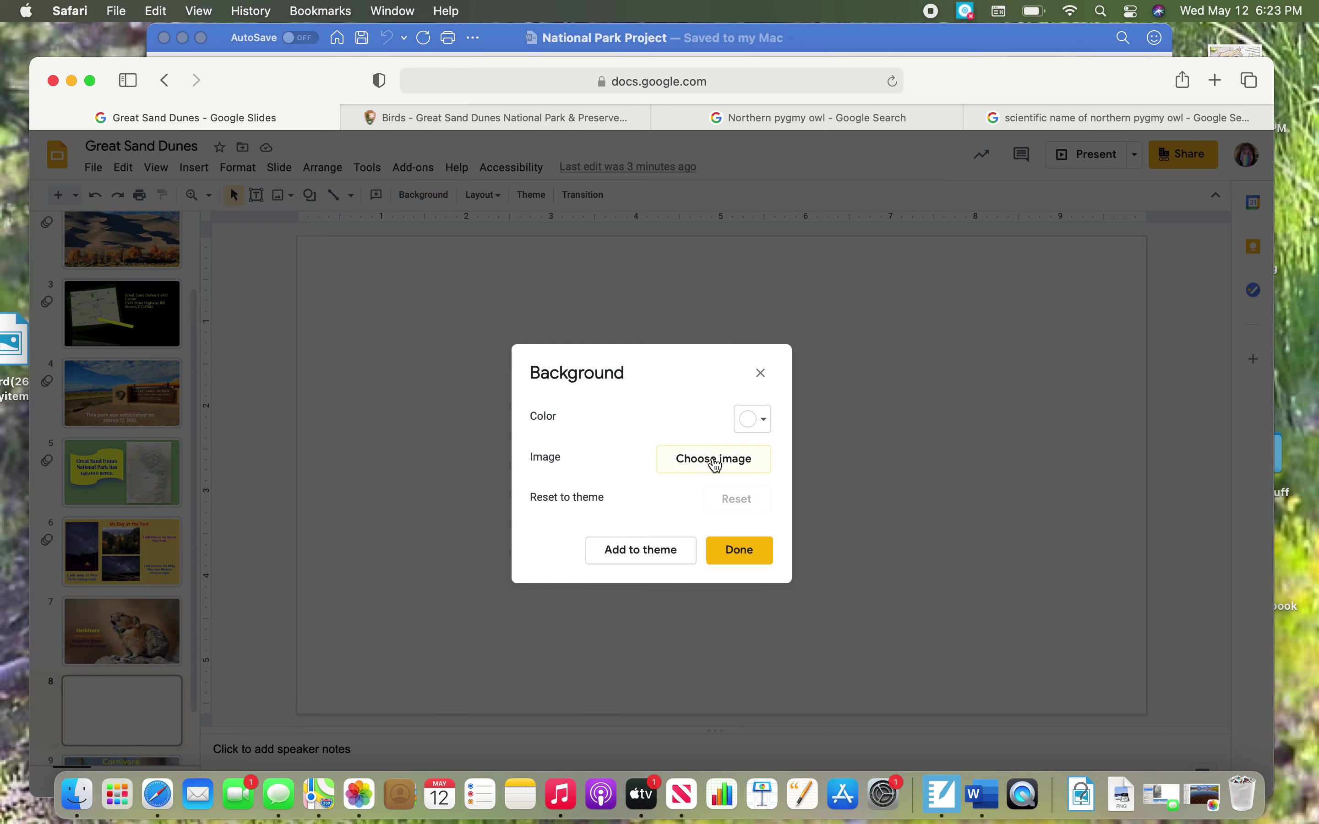
left_click(714, 466)
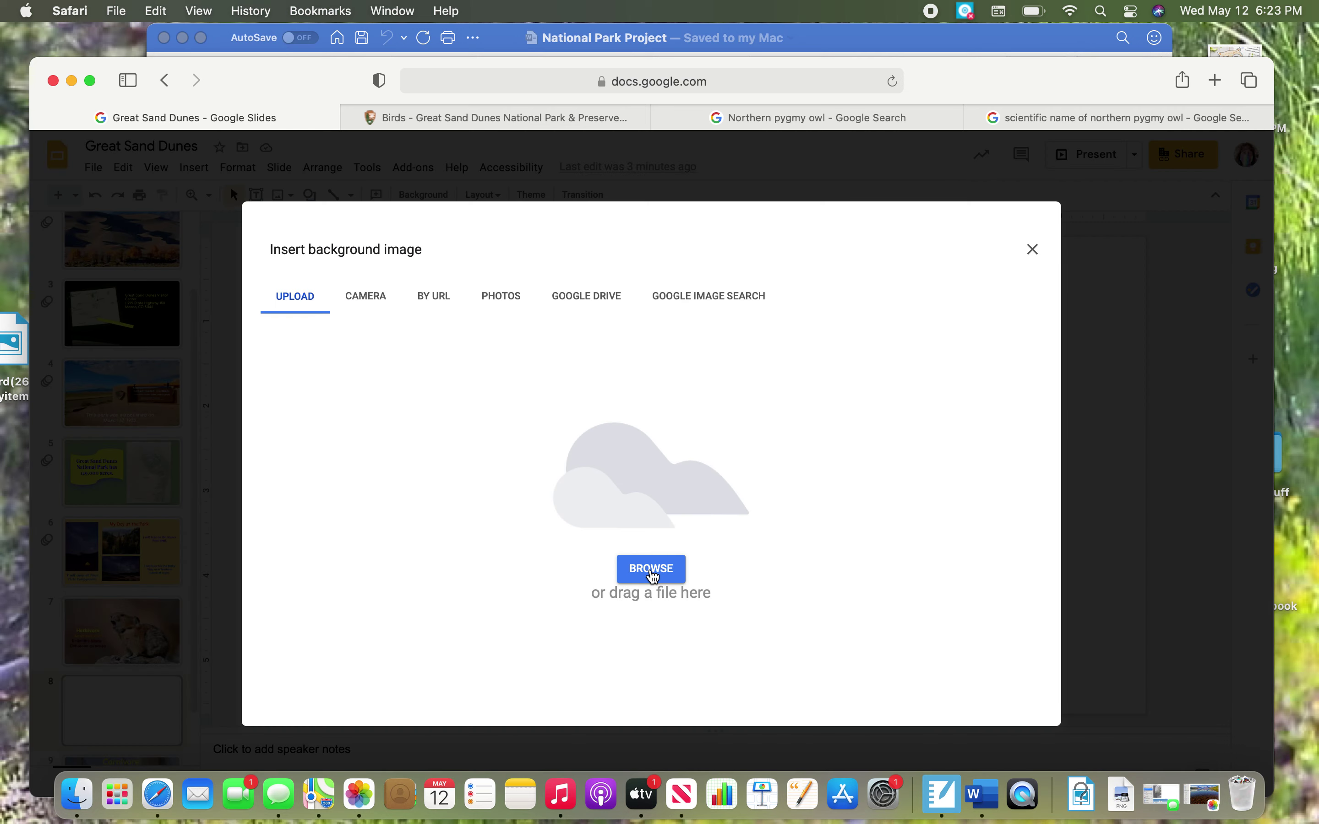
left_click(653, 575)
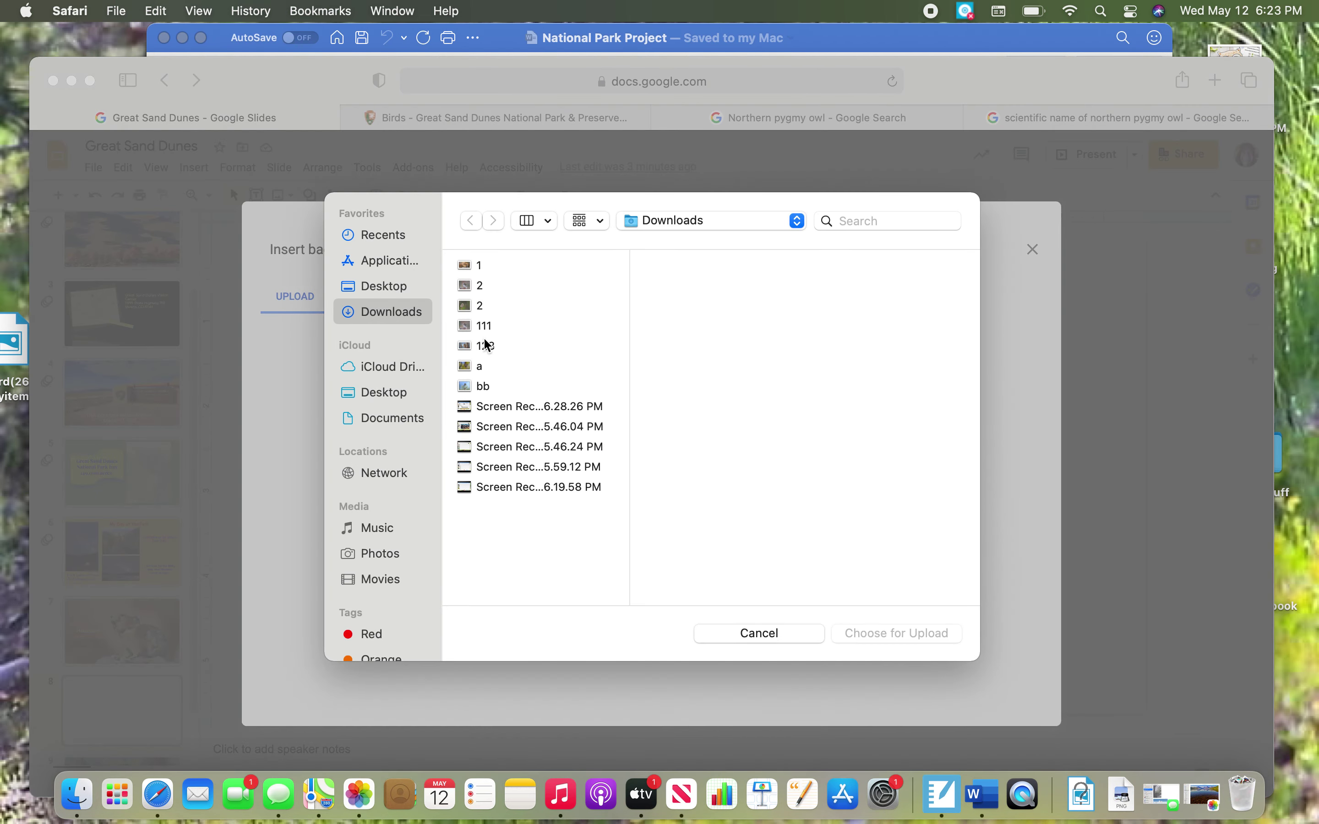
left_click(482, 345)
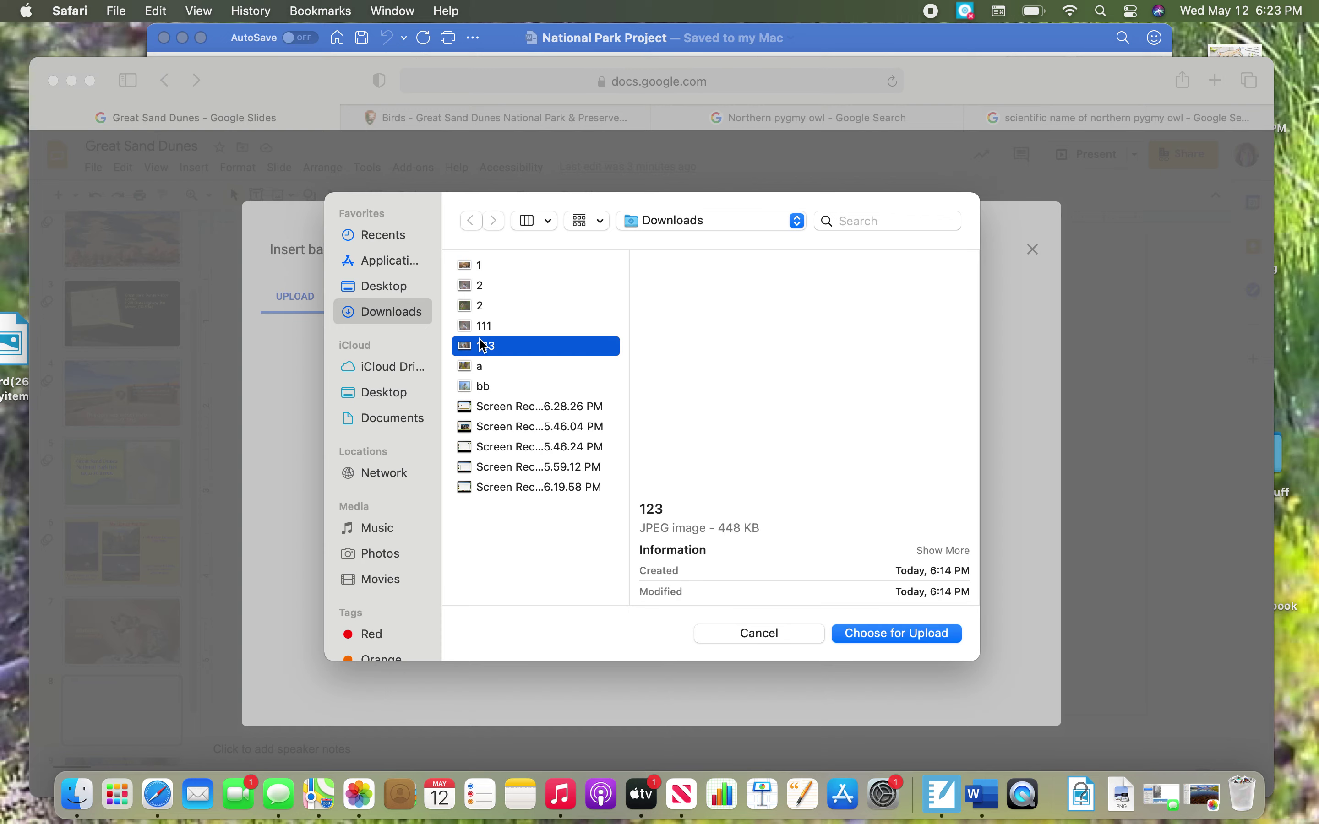
left_click(900, 634)
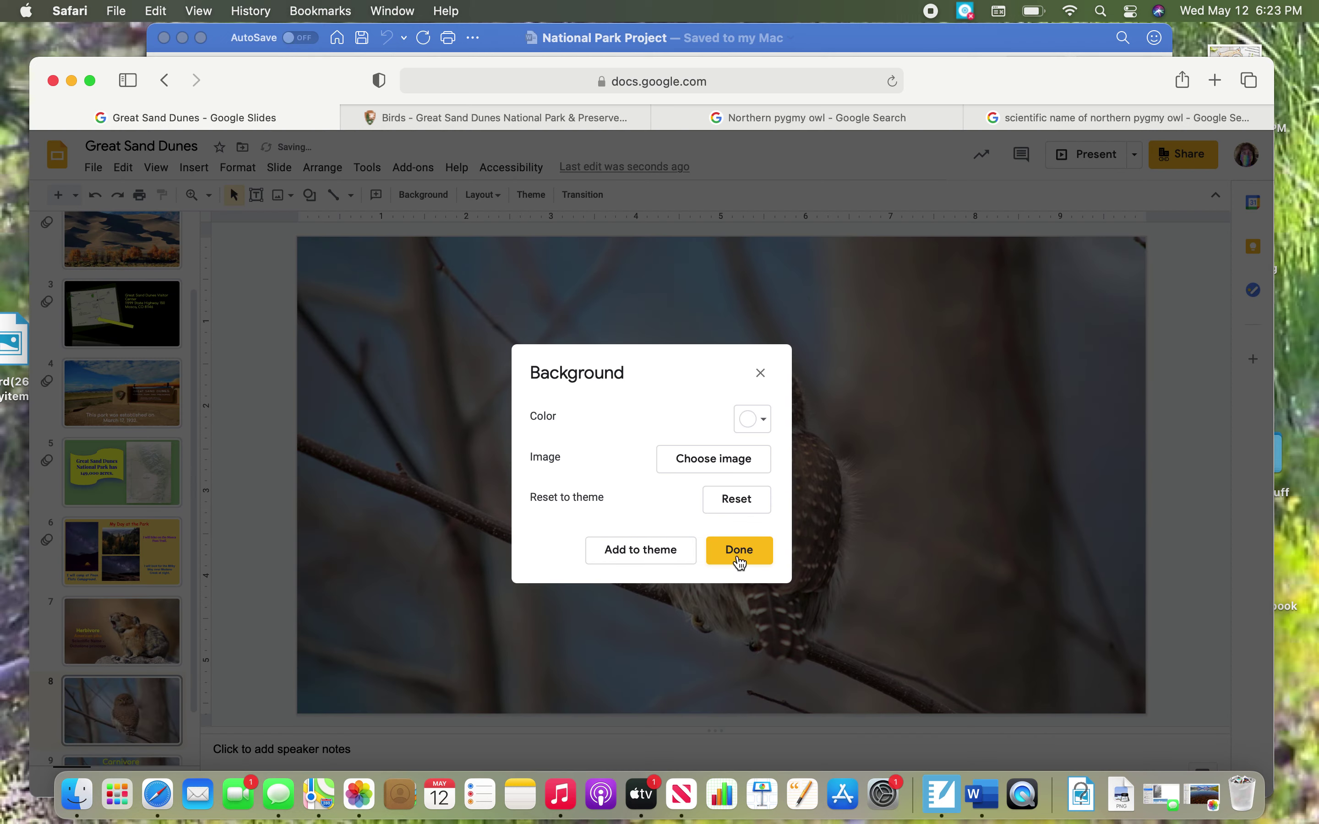
left_click(740, 550)
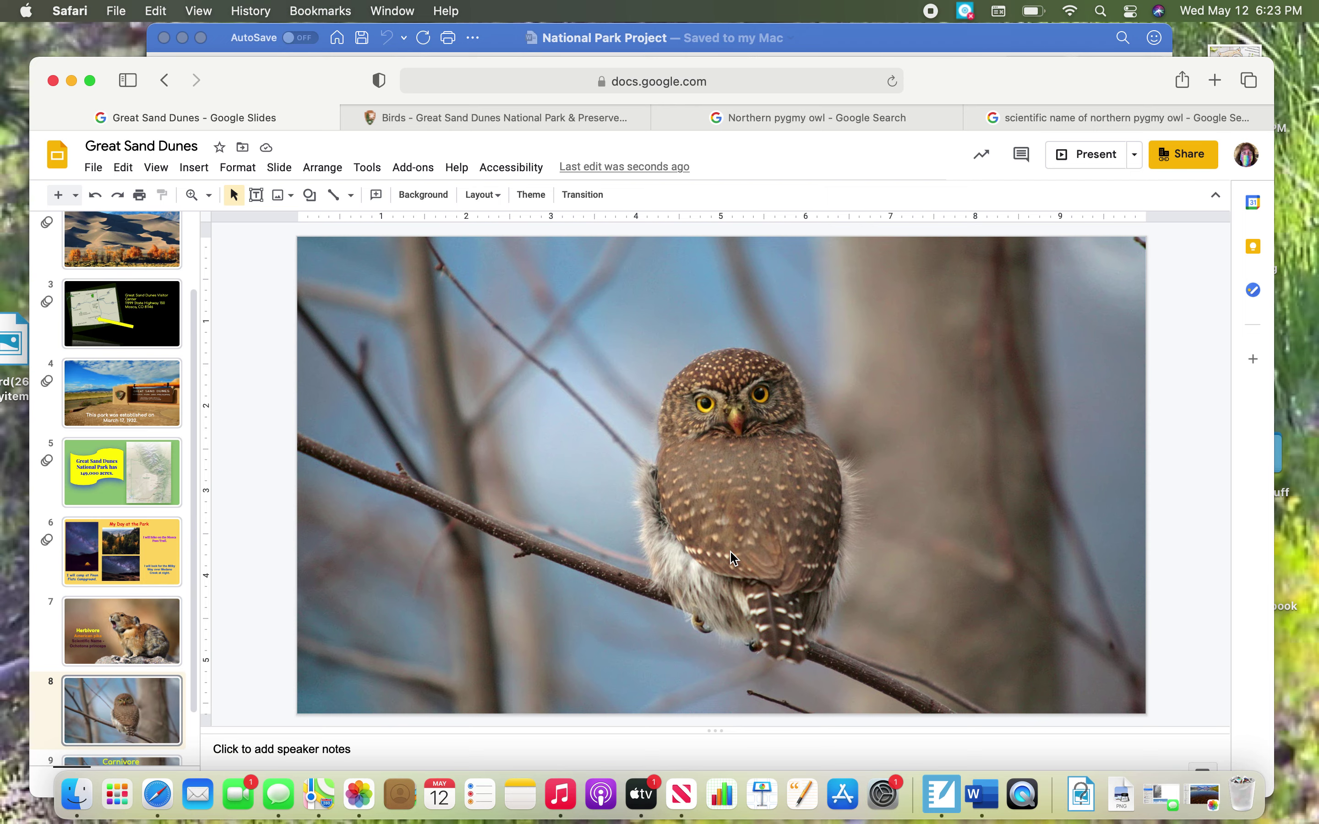
left_click(1103, 116)
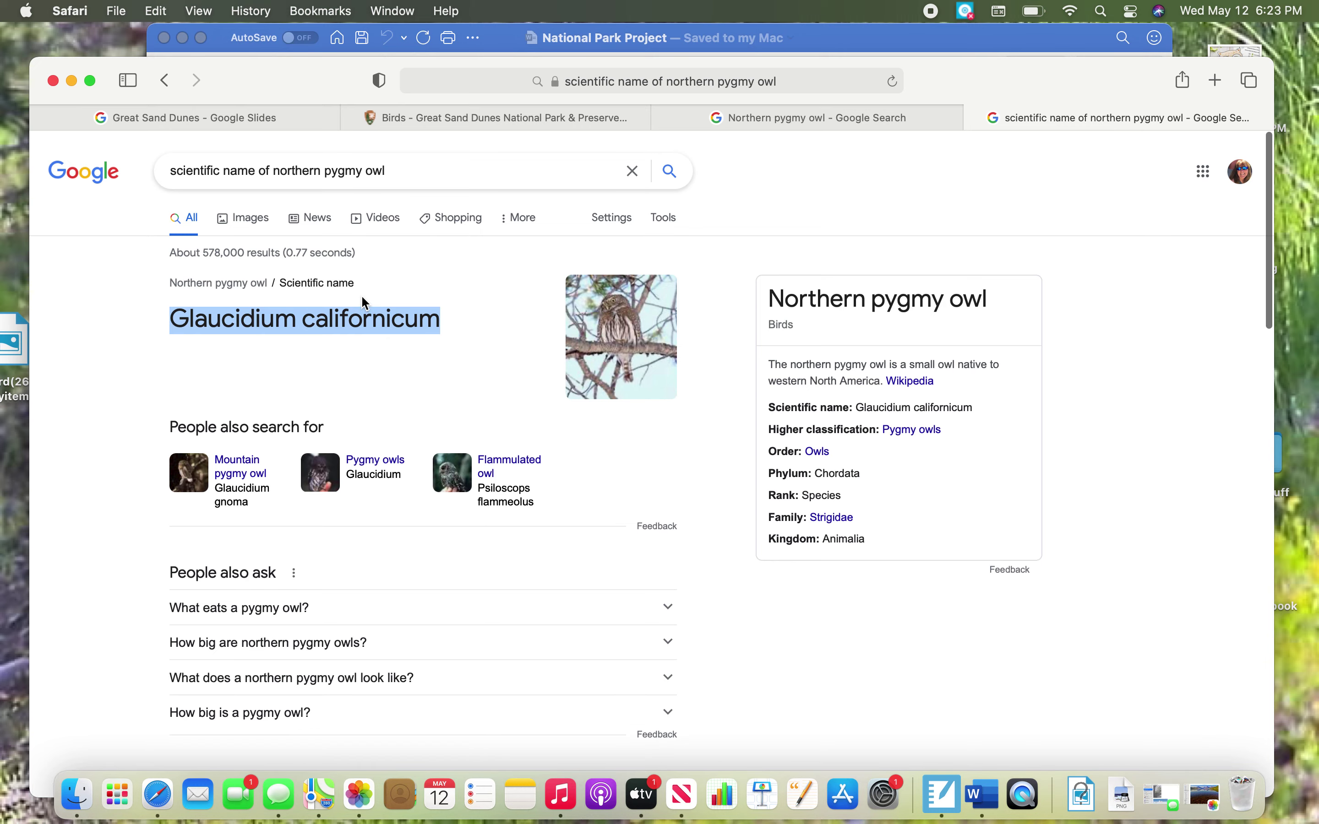
Scroll the search results to read the scientific name Glaucidium californicum
scroll(212, 167, "up", 5)
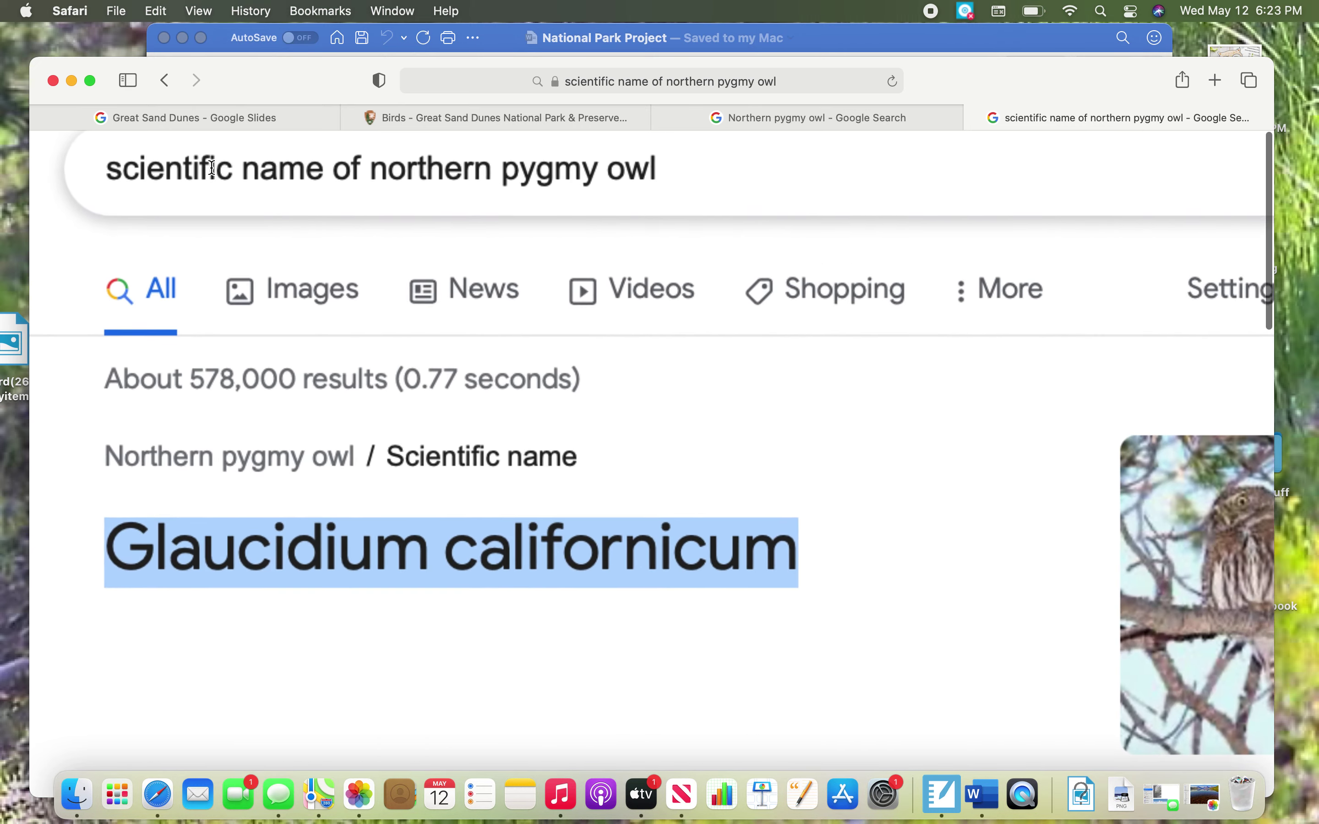
scroll(211, 168, "up", 2)
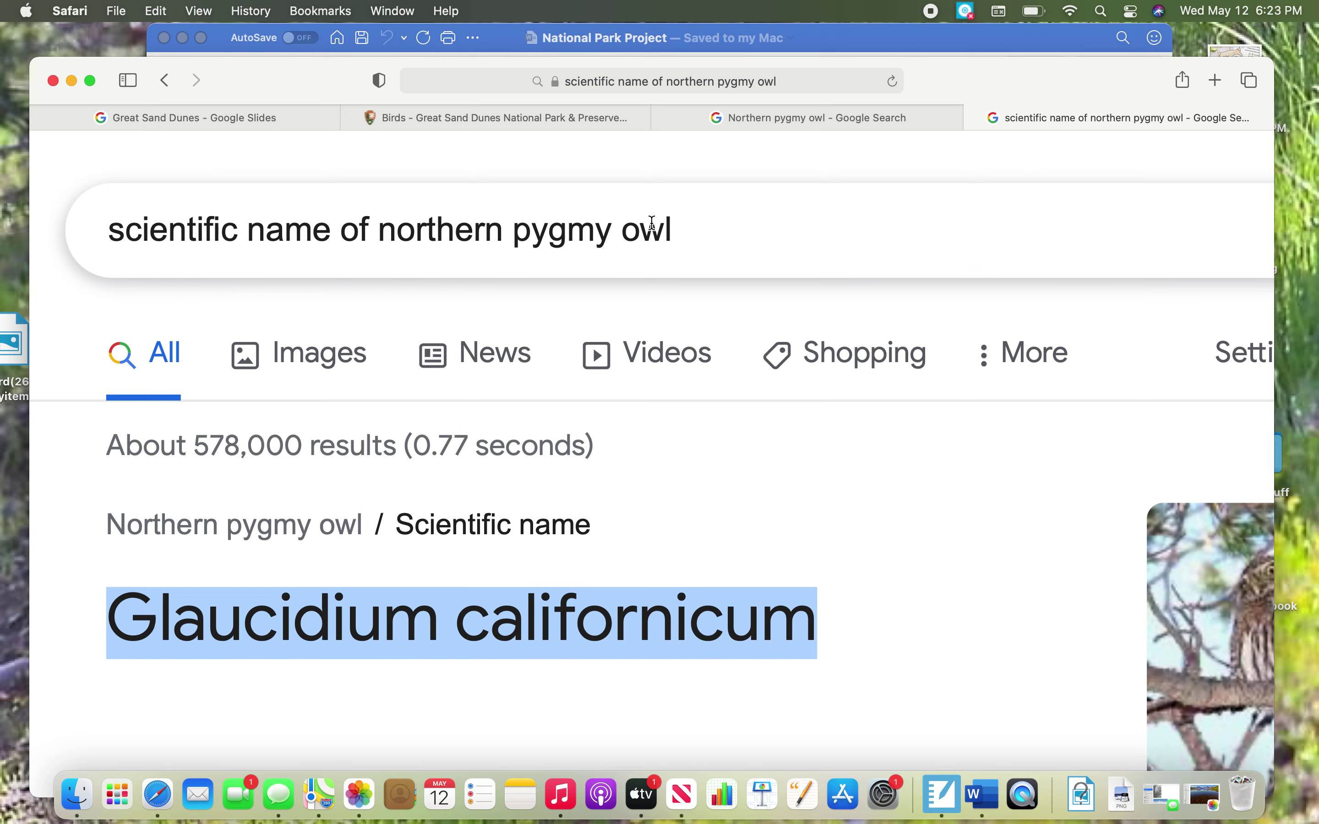
scroll(673, 322, "down", 5)
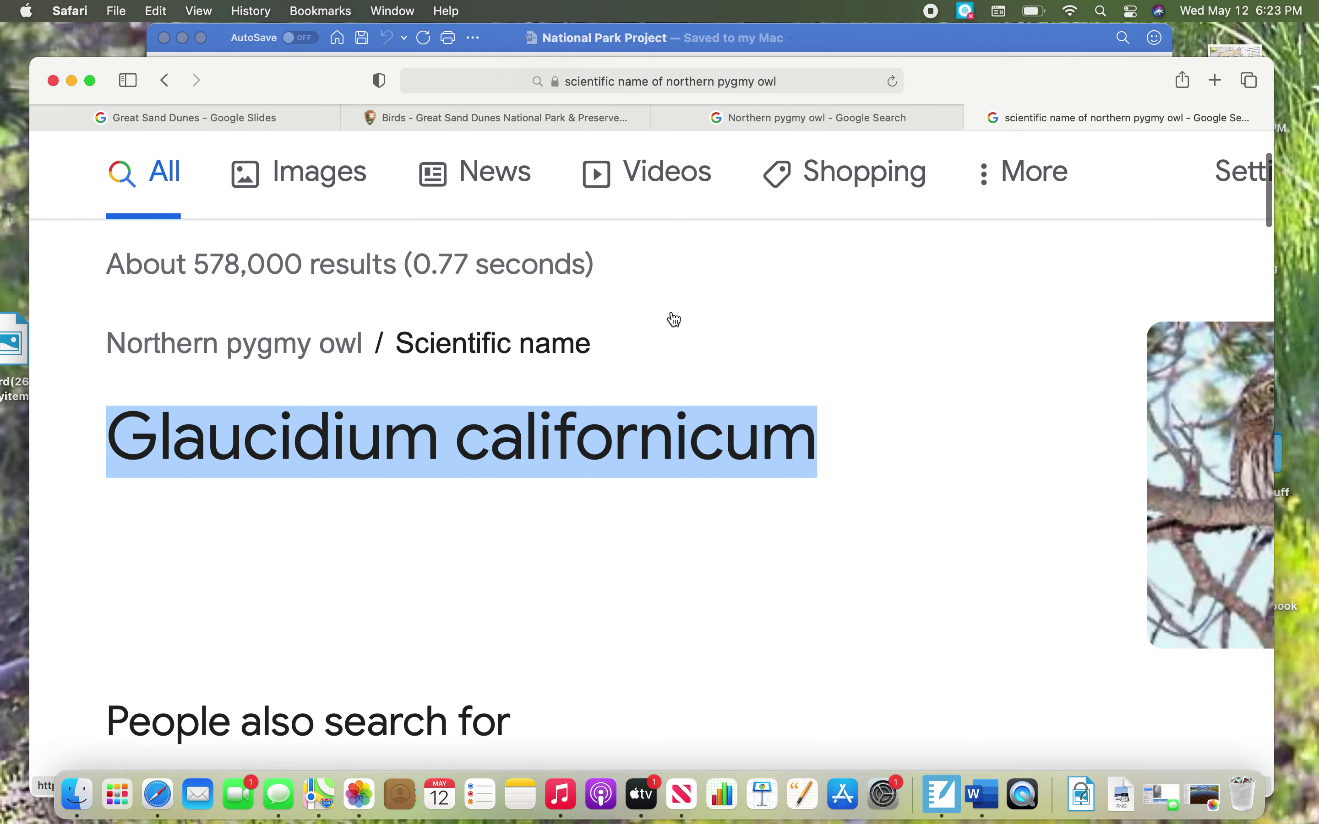
scroll(674, 318, "up", 1)
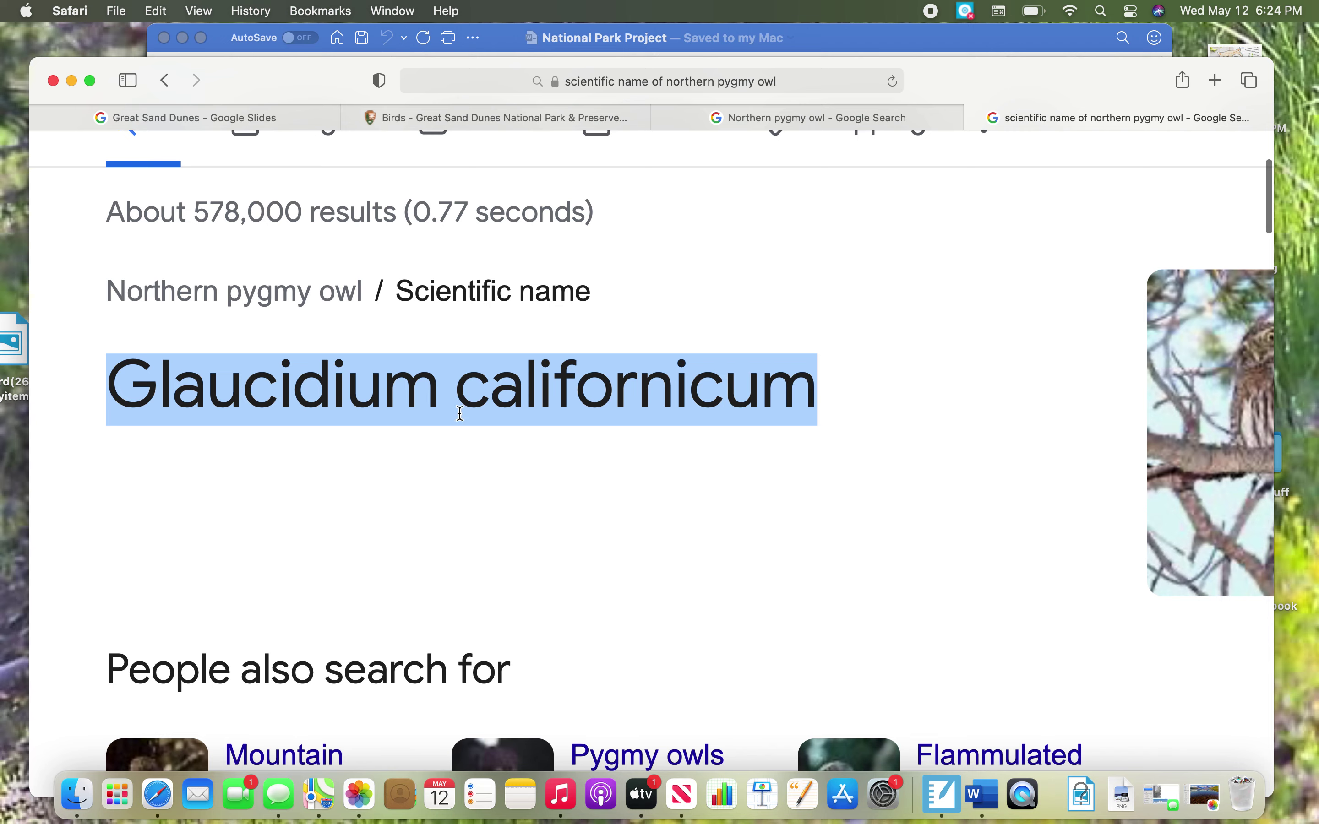
Back in the presentation, move to slide 9 and zoom in and out on the slide
left_click(279, 119)
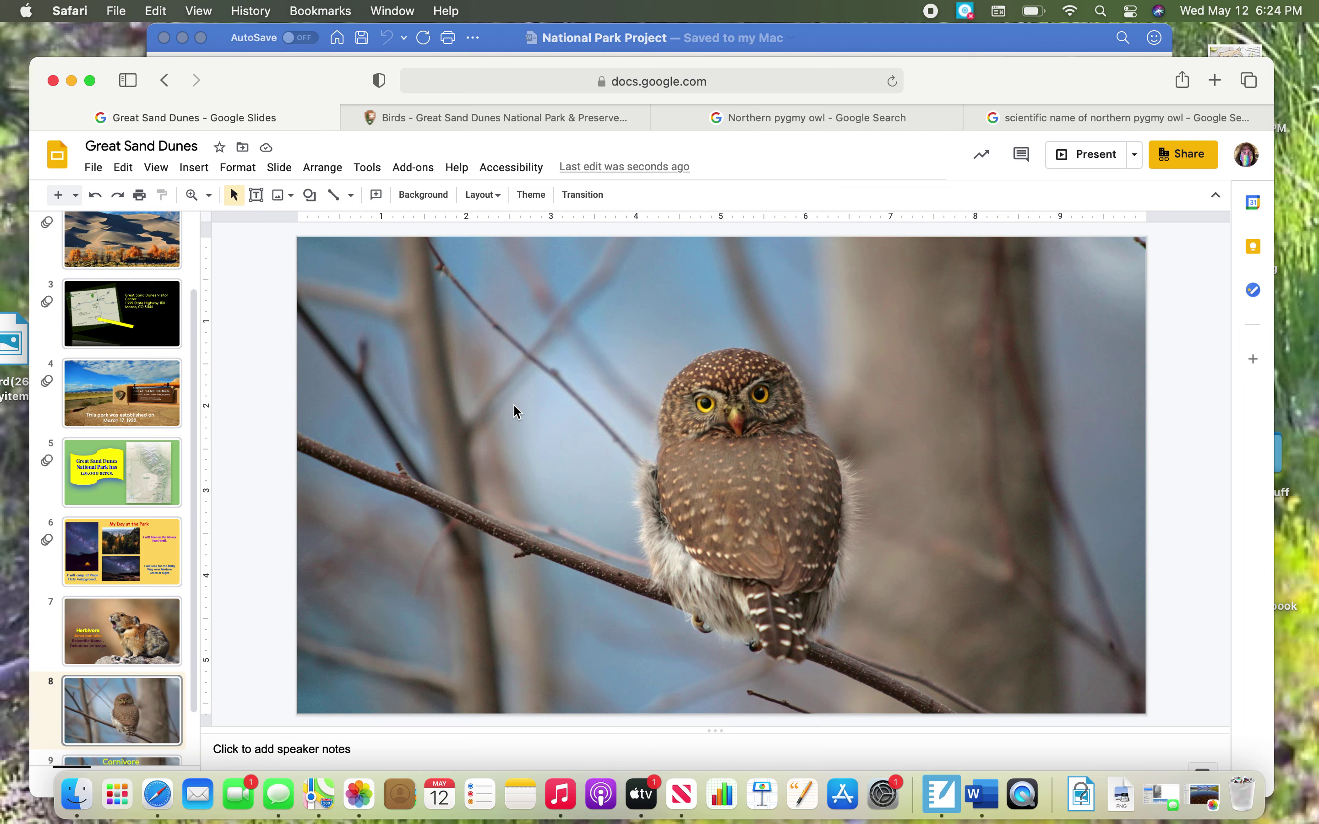
key("Down")
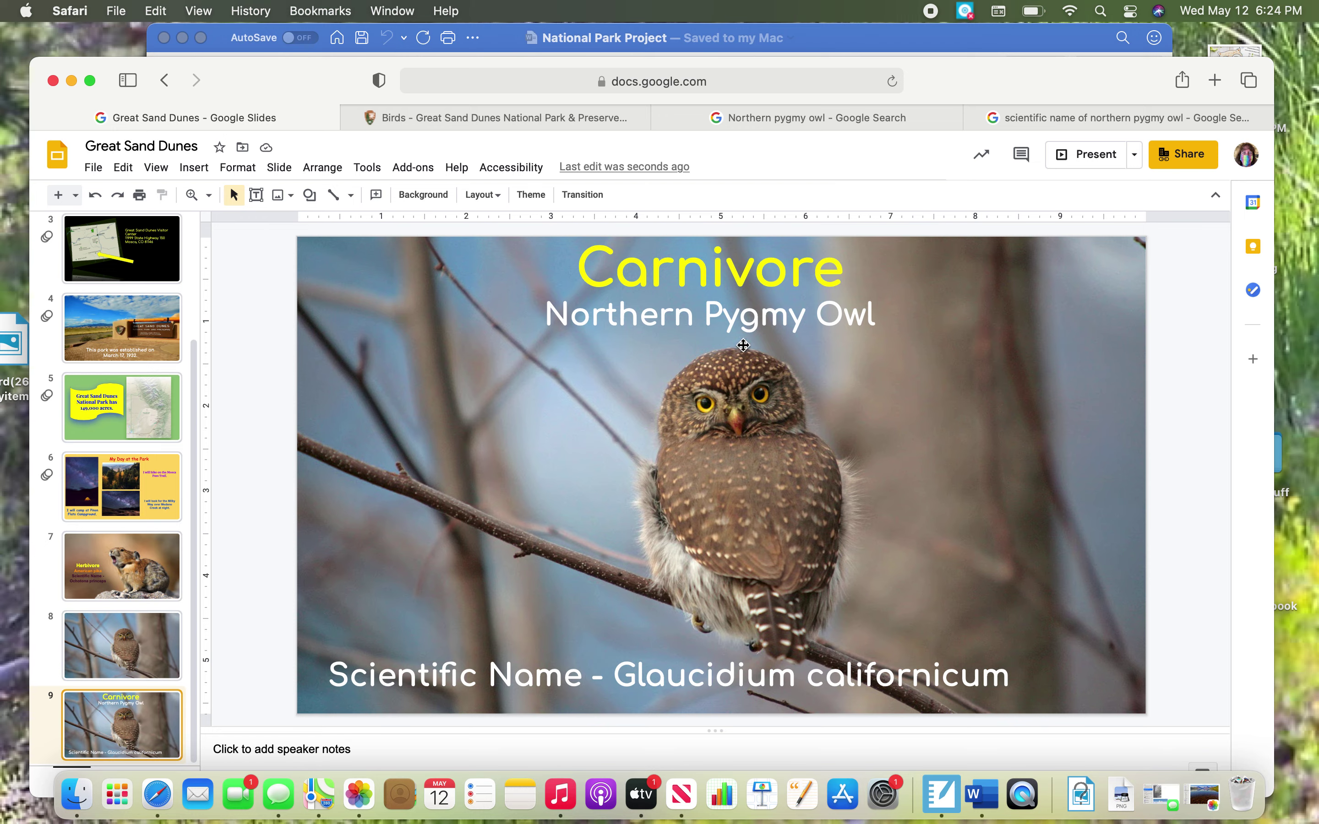
scroll(743, 420, "up", 3)
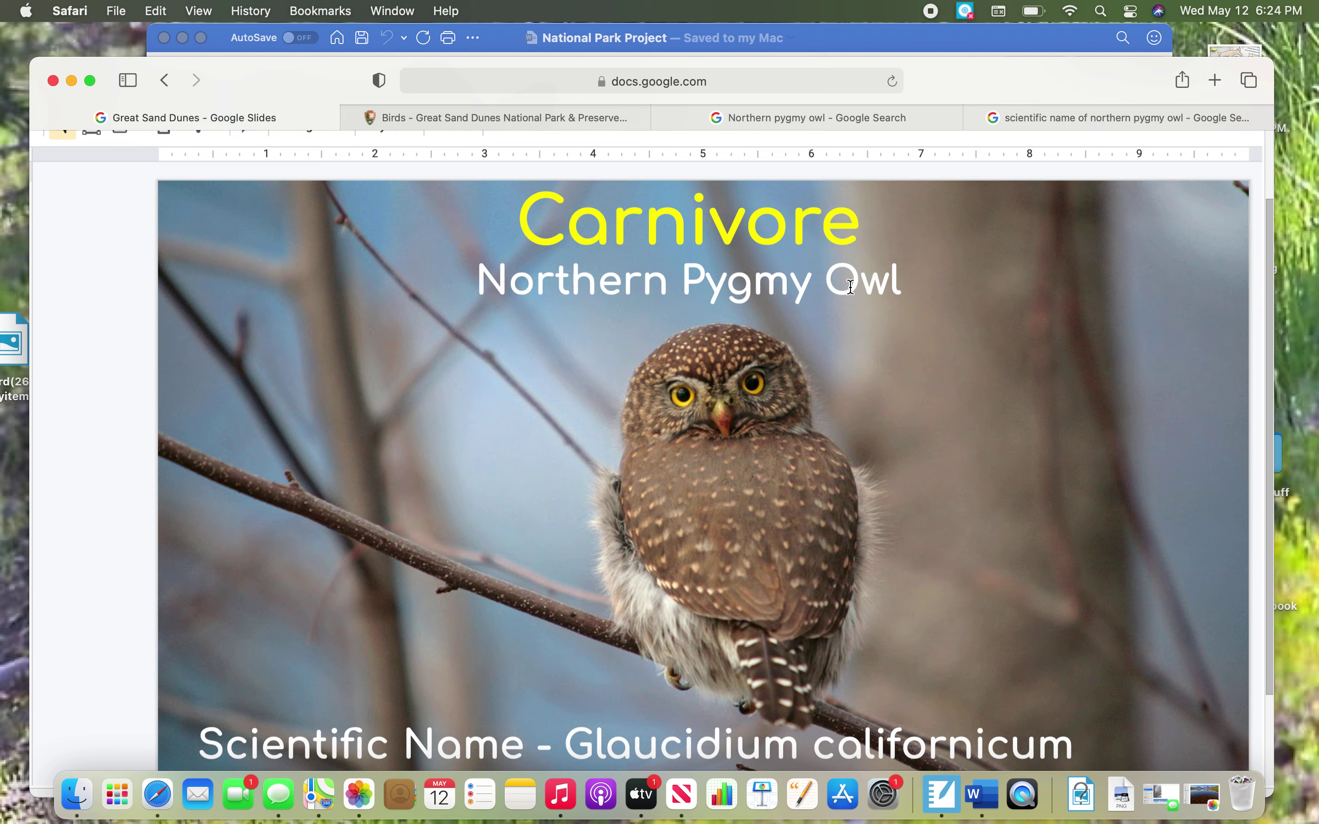
scroll(919, 391, "right", 1)
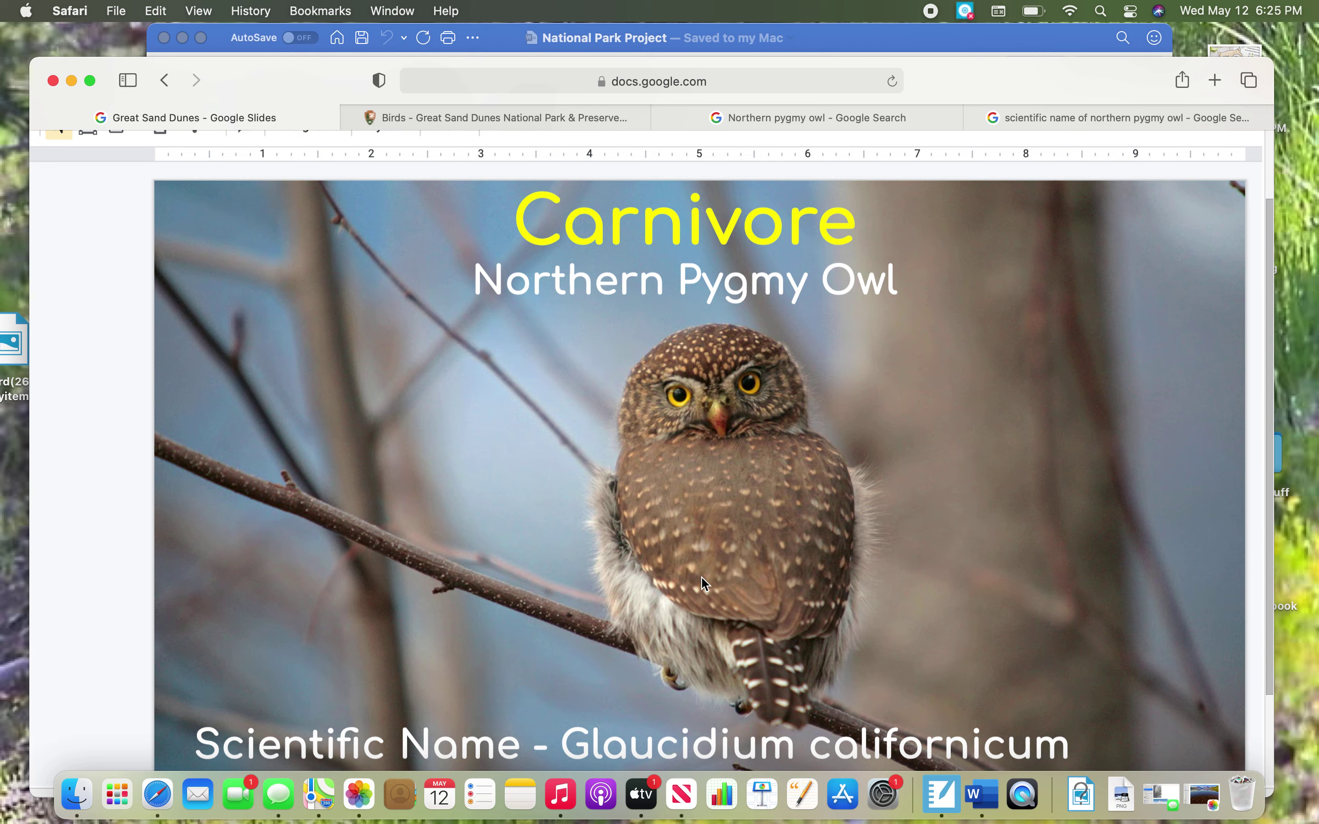
scroll(703, 582, "down", 3)
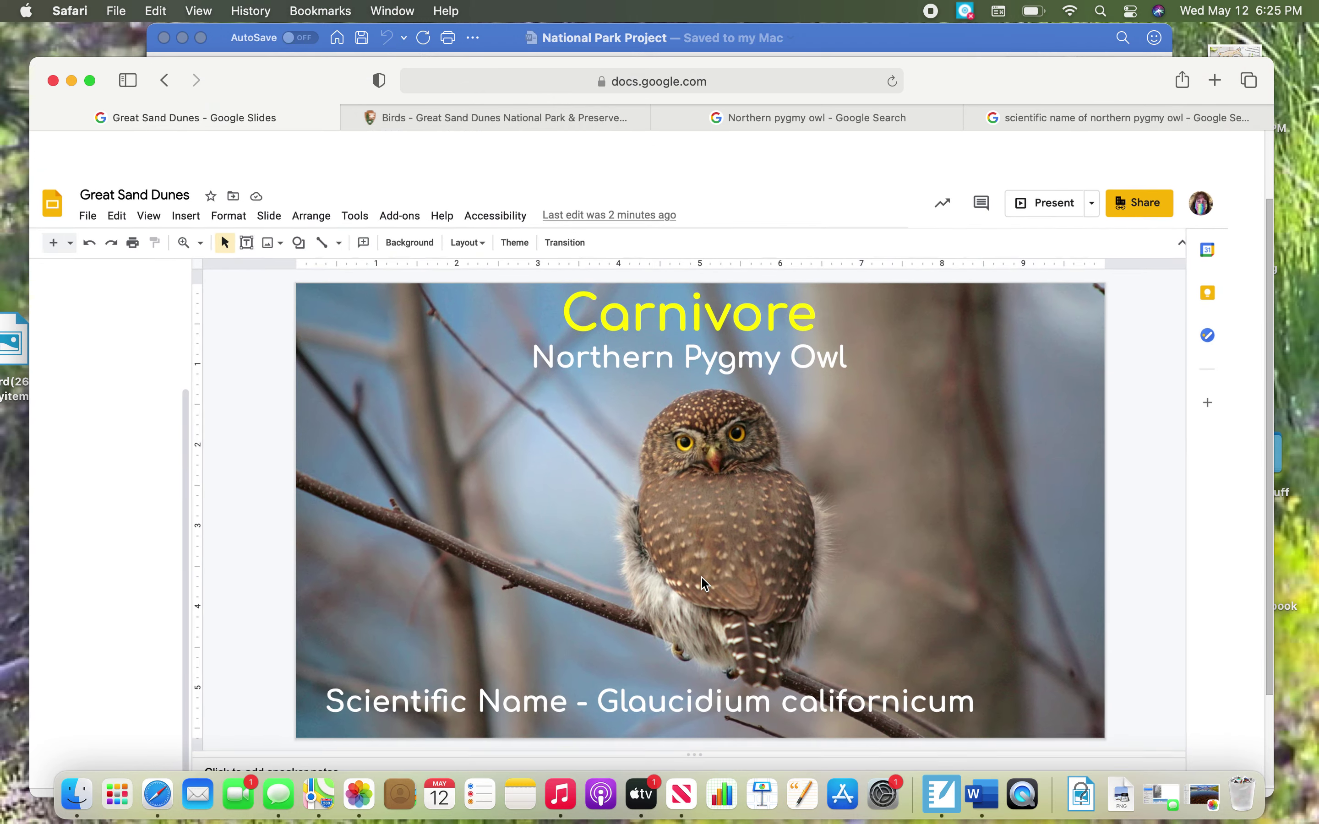